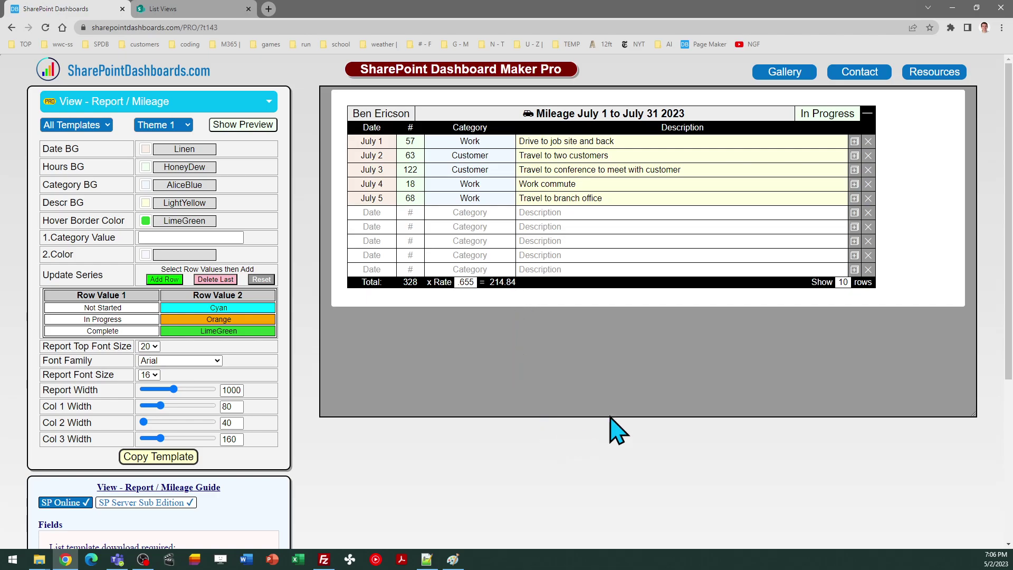
left_click_drag(1008, 300, 1008, 397)
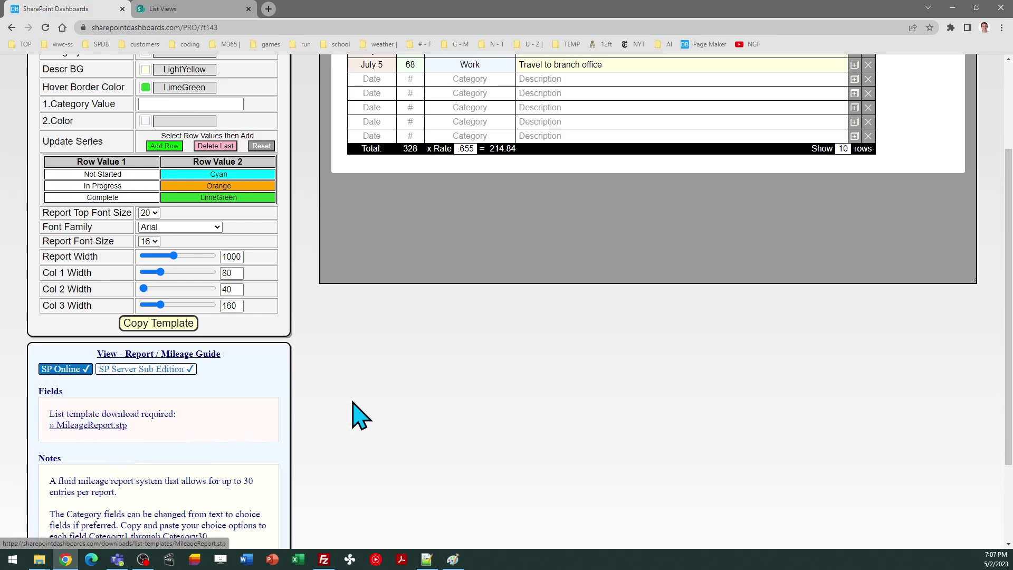
left_click_drag(1010, 352, 1010, 428)
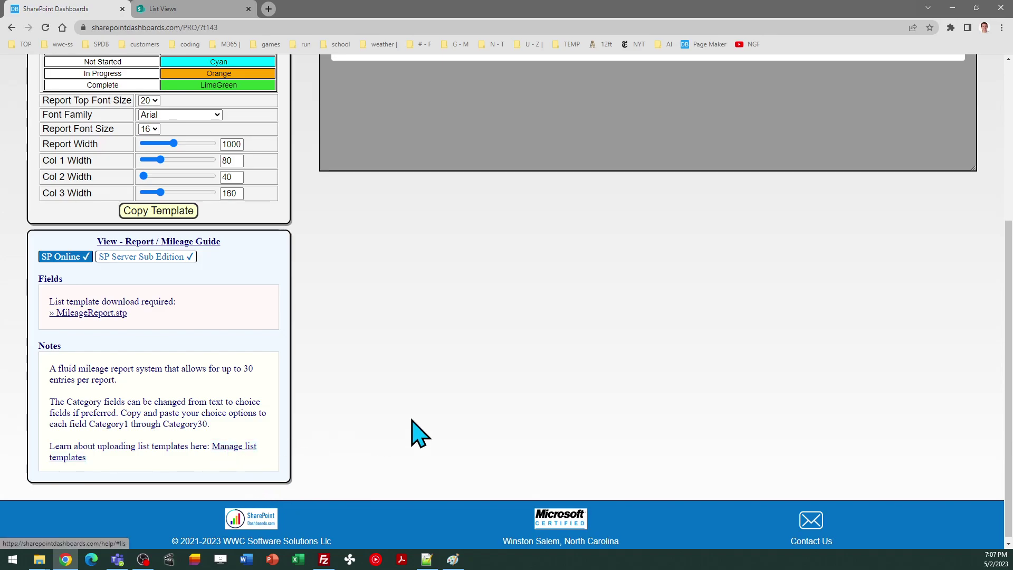
scroll(1010, 438, "up", 5)
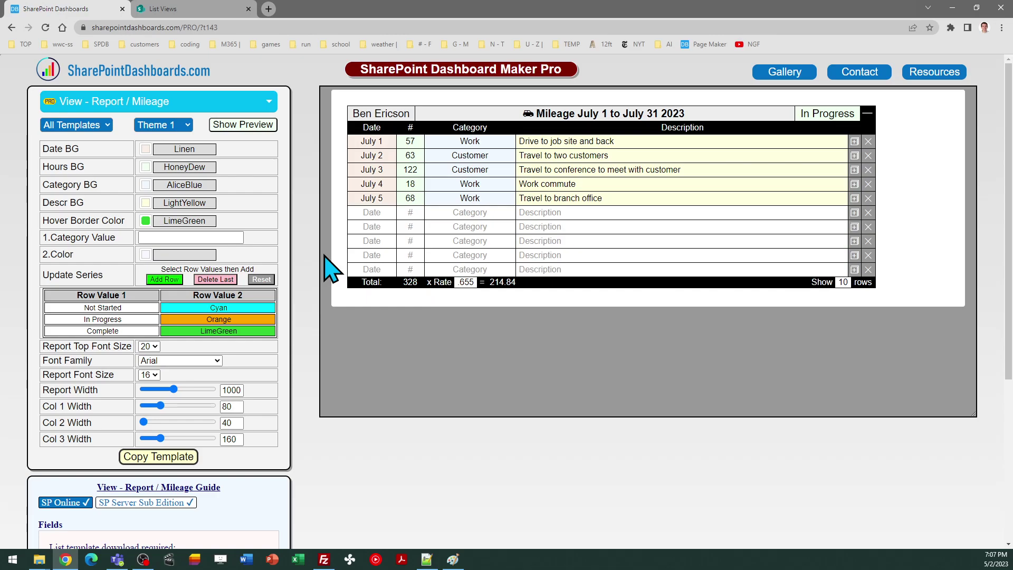
Open the List Views site's Site contents in the classic SharePoint experience
left_click(174, 8)
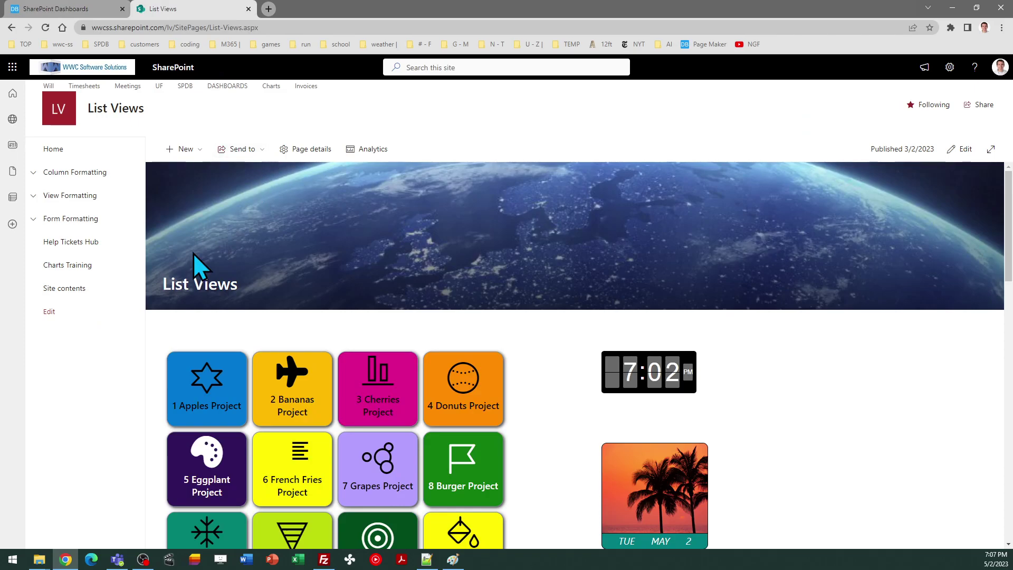
left_click(62, 289)
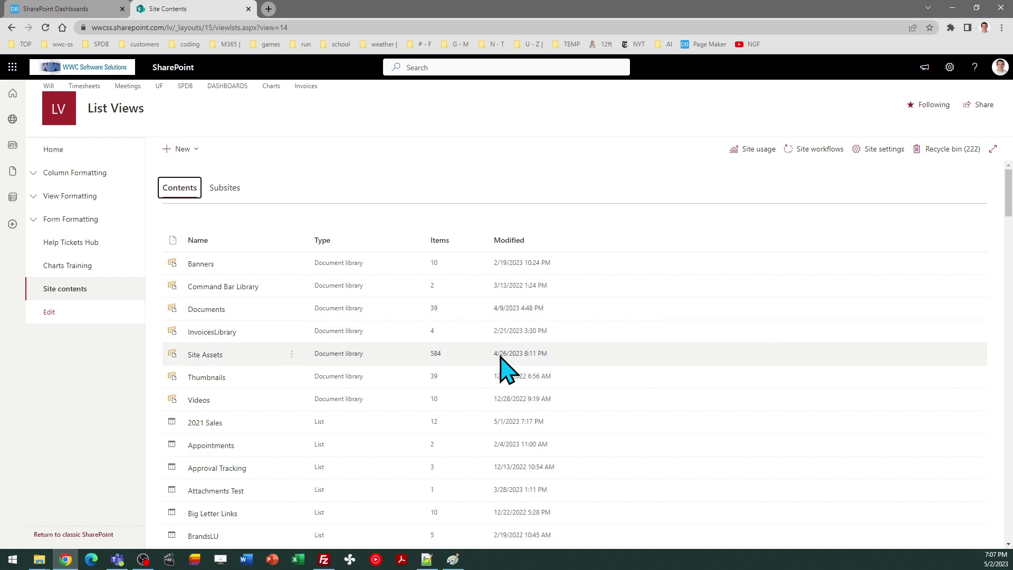
left_click(85, 535)
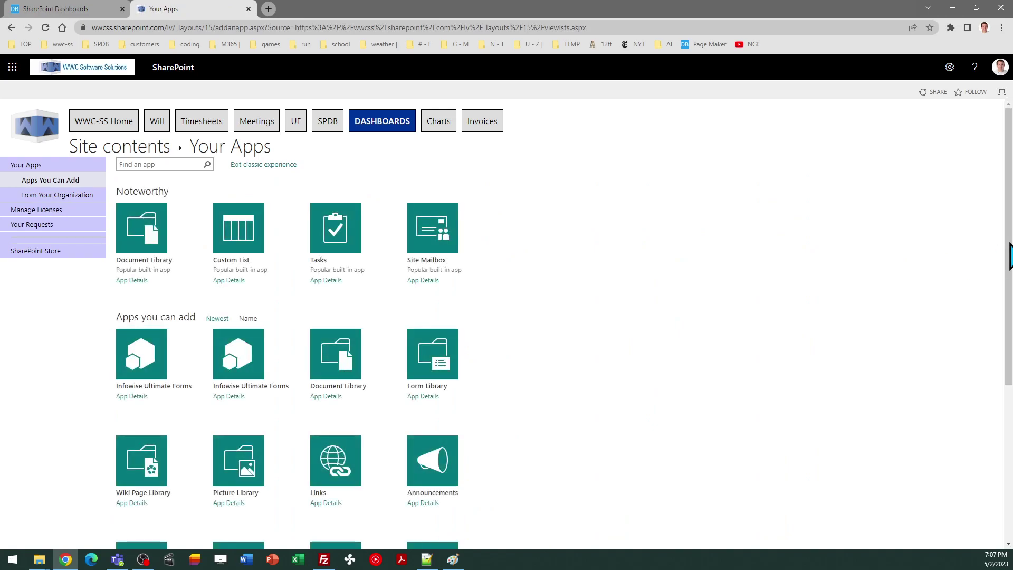
Add a list named 'Tech Team Mileage' from the MileageReport app on the last apps page
left_click_drag(1009, 195, 1009, 350)
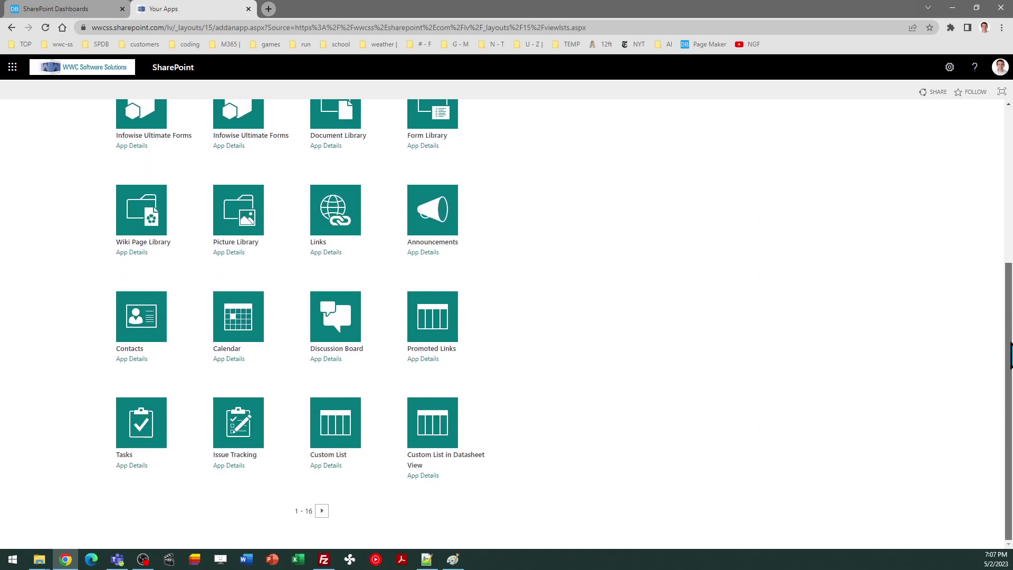
left_click(321, 511)
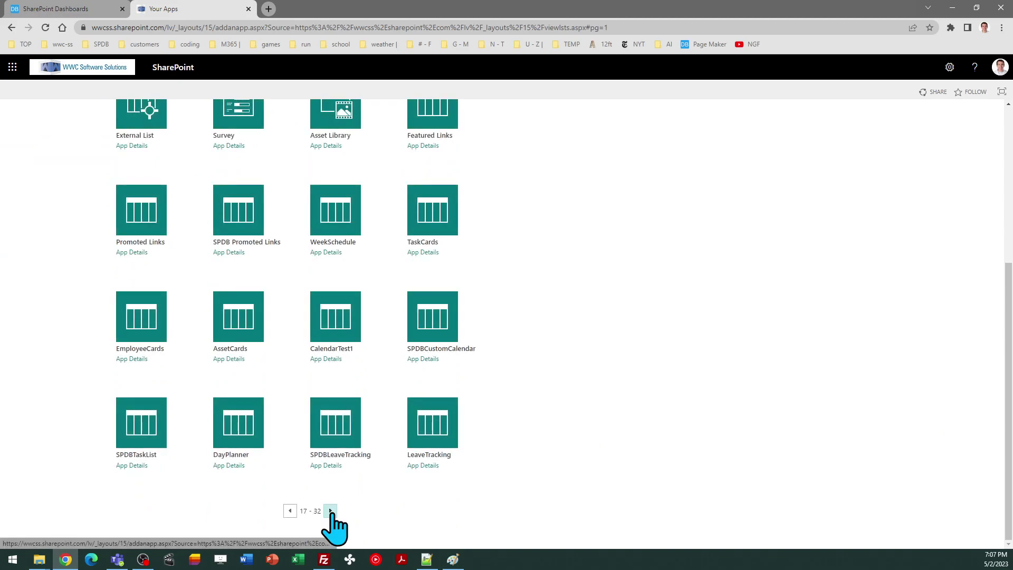
left_click(329, 511)
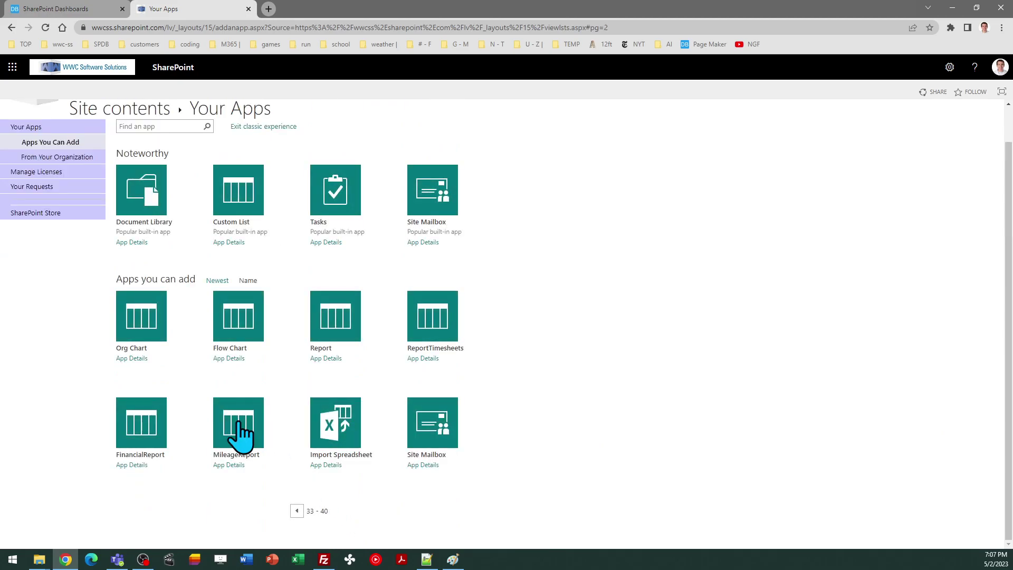
left_click(240, 435)
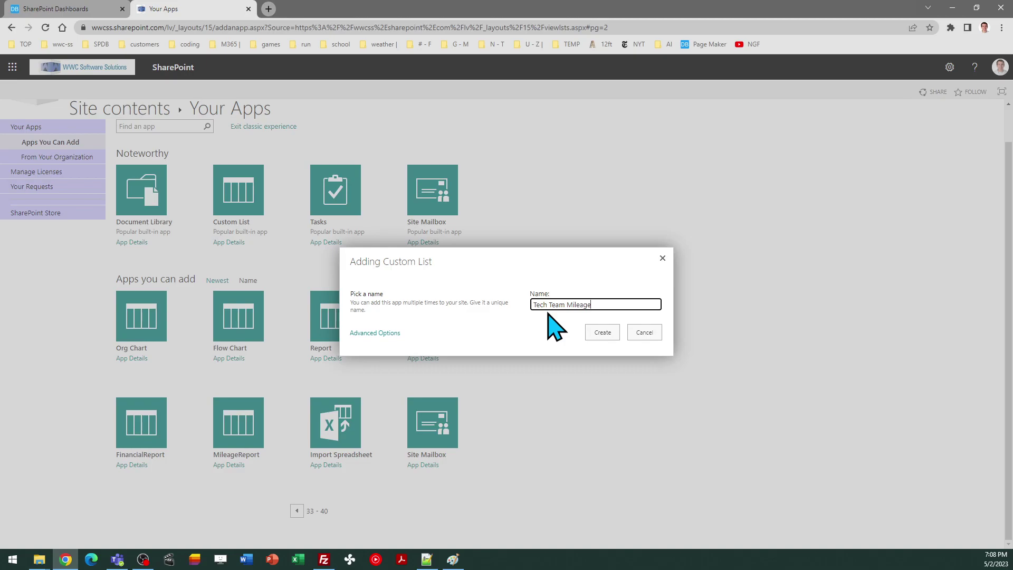
left_click(606, 332)
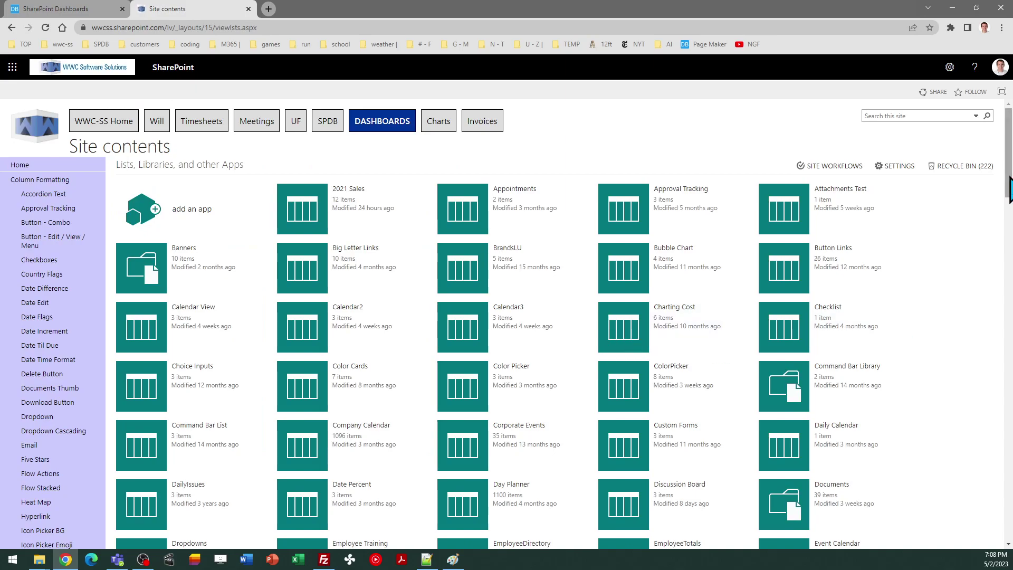
Open the Tech Team Mileage list from Site contents and switch it to the Report view
left_click_drag(1009, 182, 1009, 528)
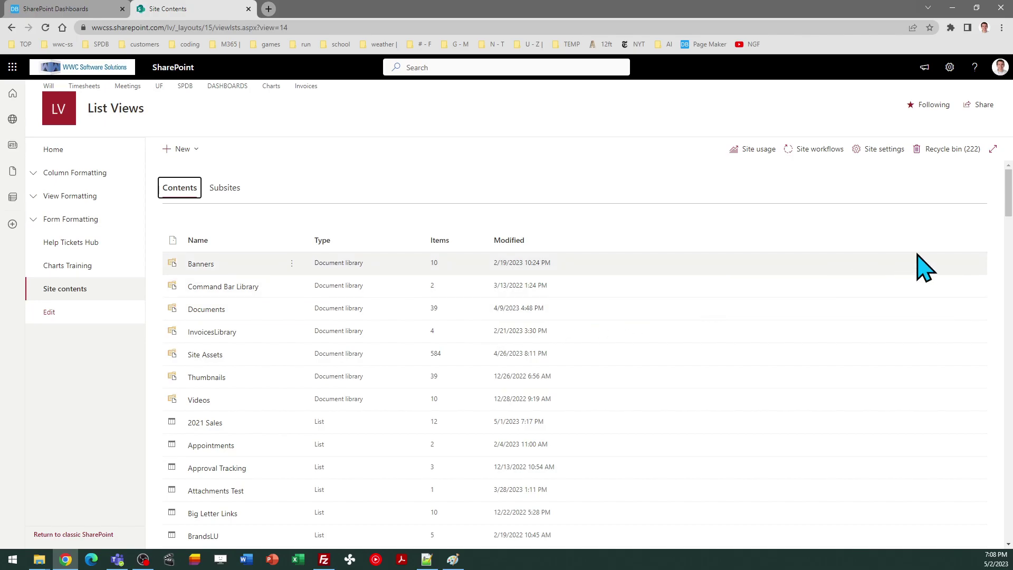
left_click_drag(1008, 193, 1009, 463)
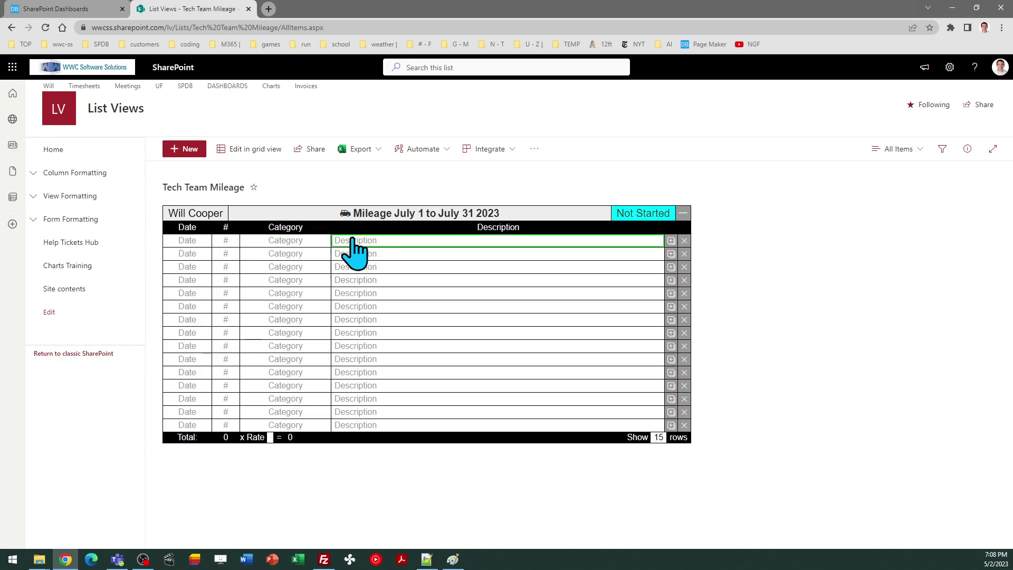
left_click(908, 150)
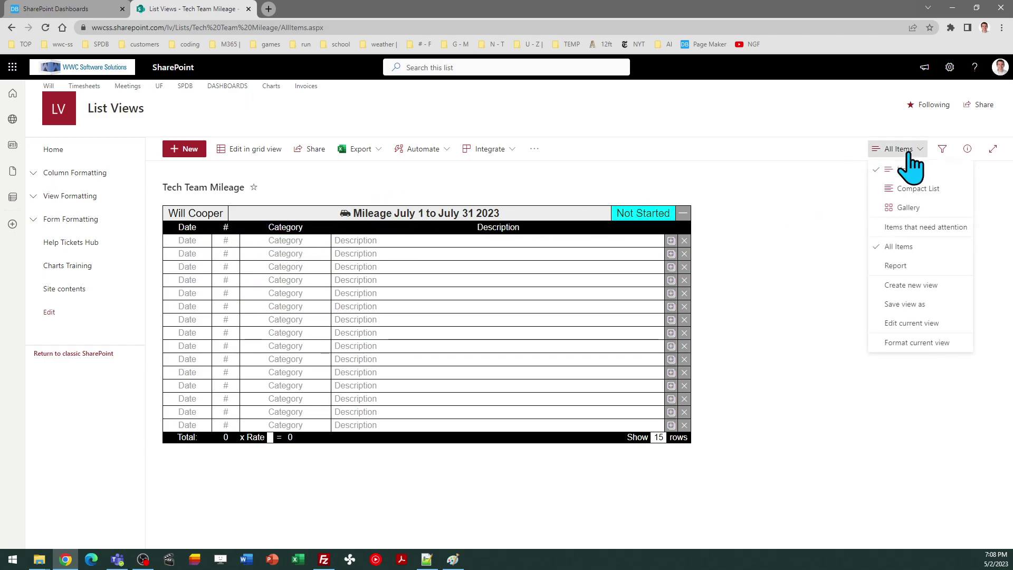
left_click(903, 267)
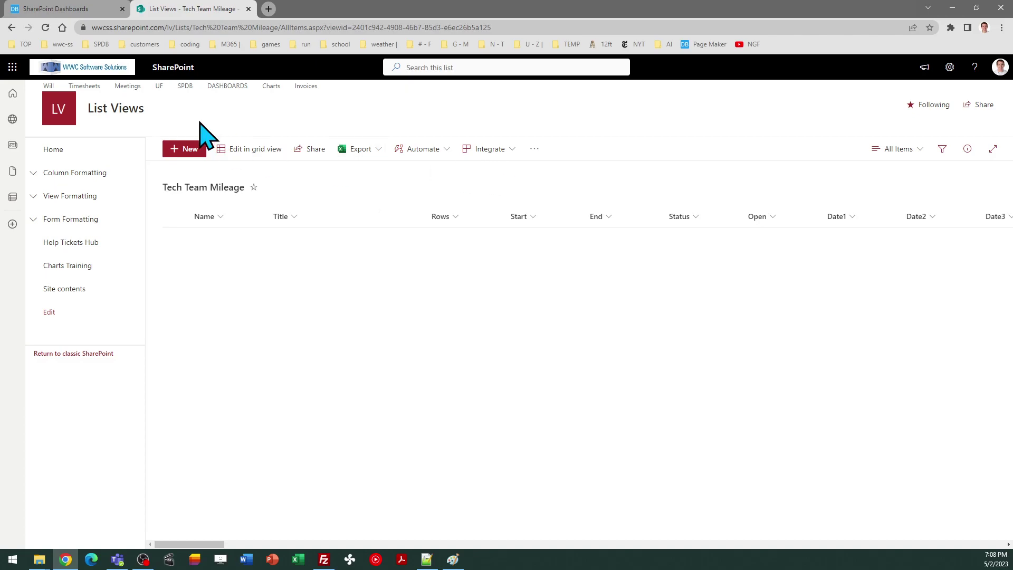
Reload the list and toggle to the Report view, then back to All Items
left_click(45, 27)
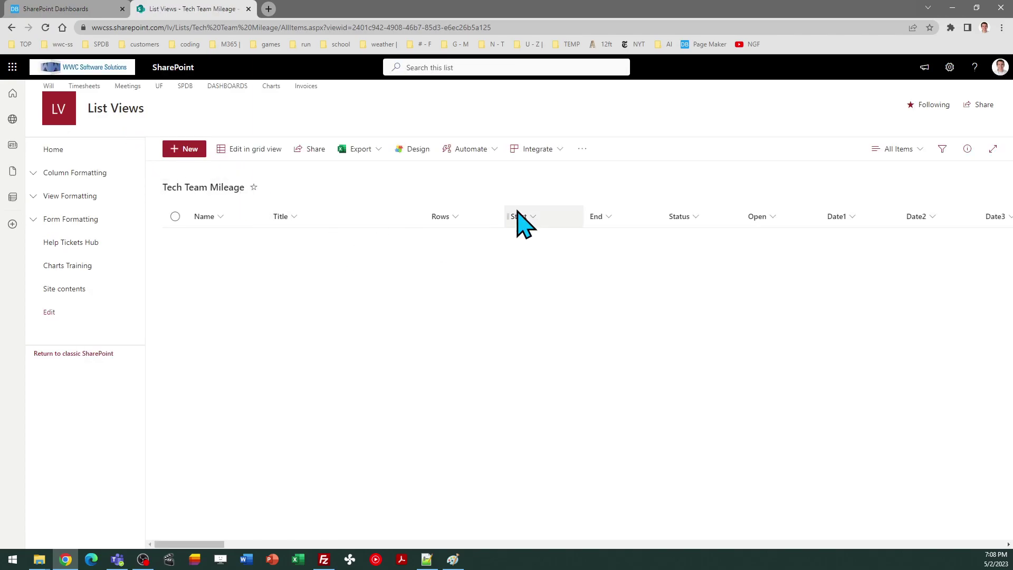
left_click(902, 149)
left_click(902, 267)
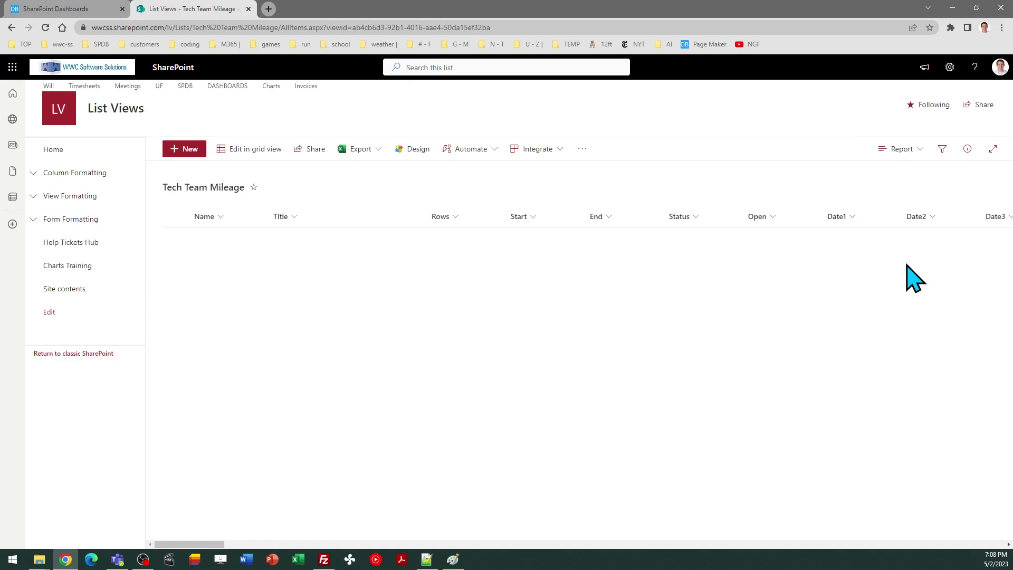
left_click(905, 150)
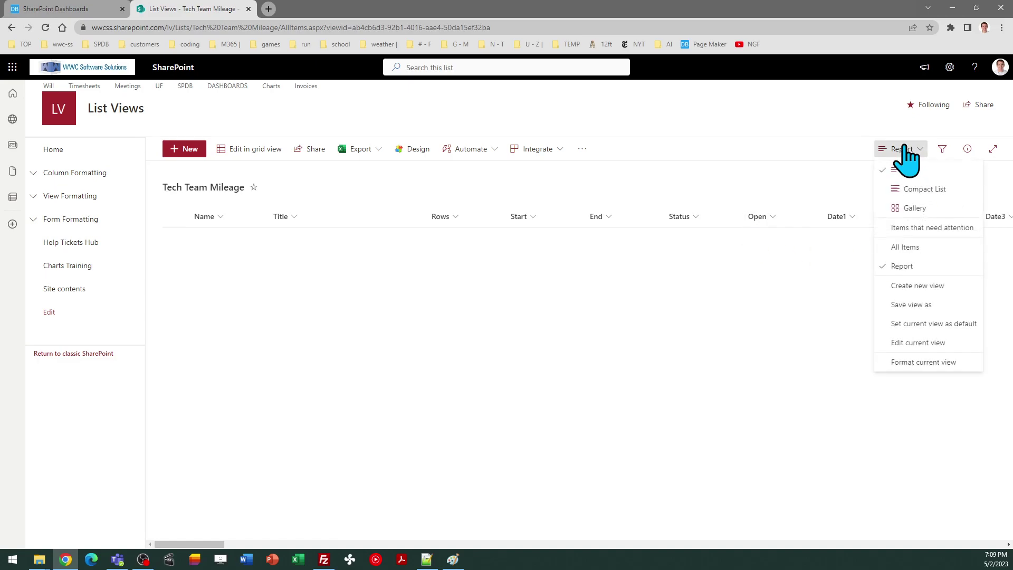
left_click(906, 247)
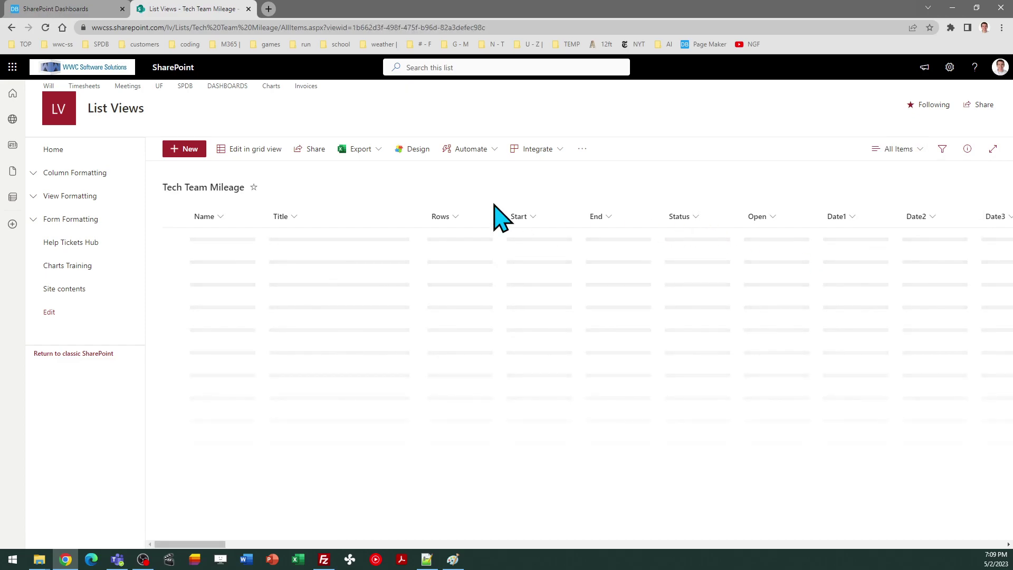
Start a new mileage item with the report owner and a Start date of 7/1/2023
left_click(183, 150)
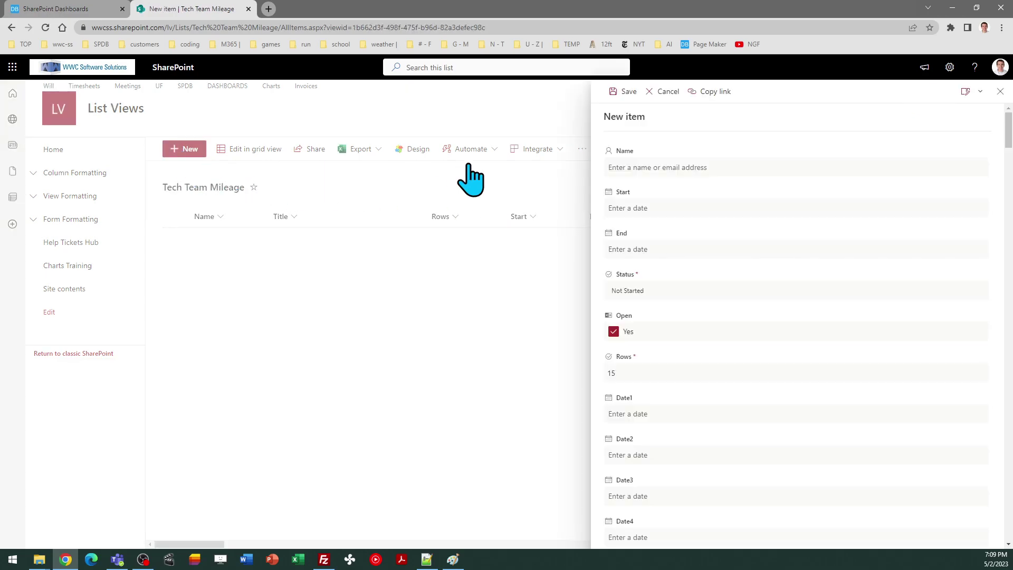
left_click(633, 166)
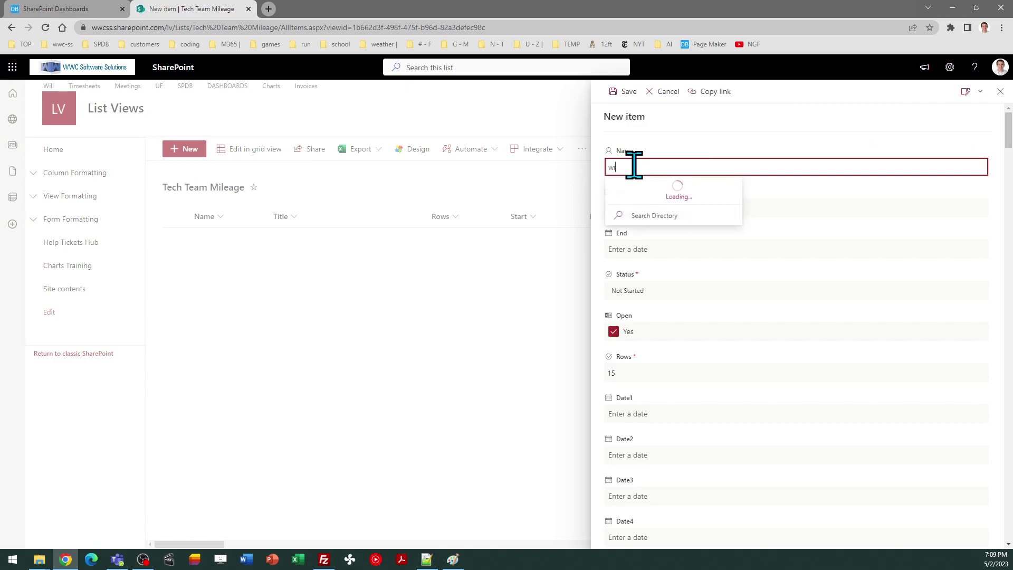
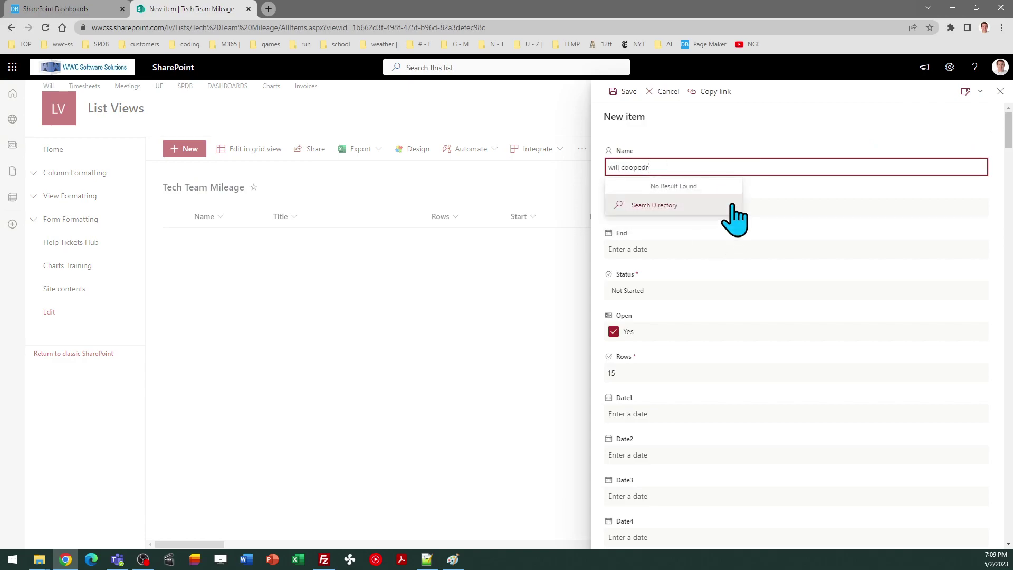
left_click(724, 210)
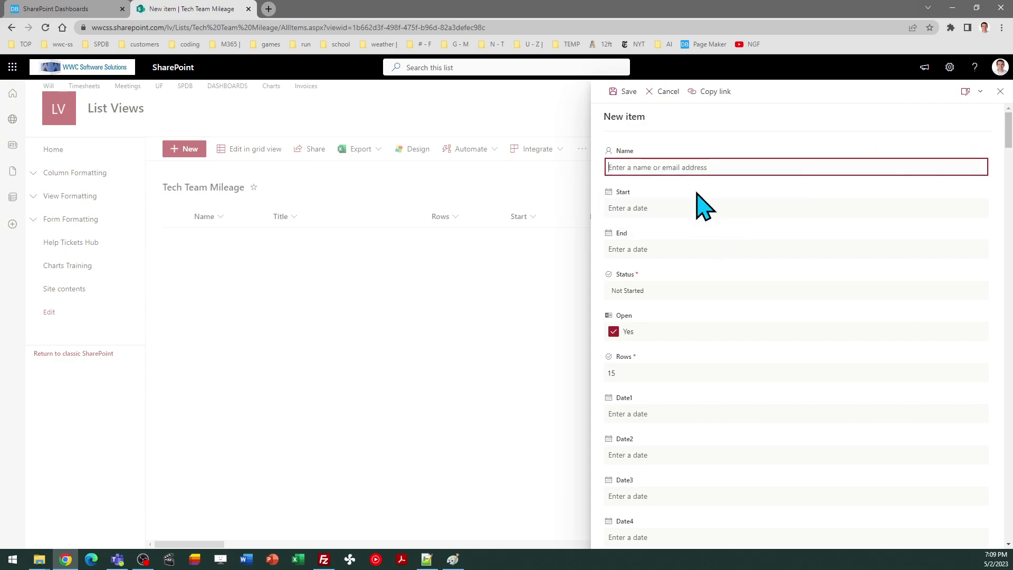
left_click(669, 208)
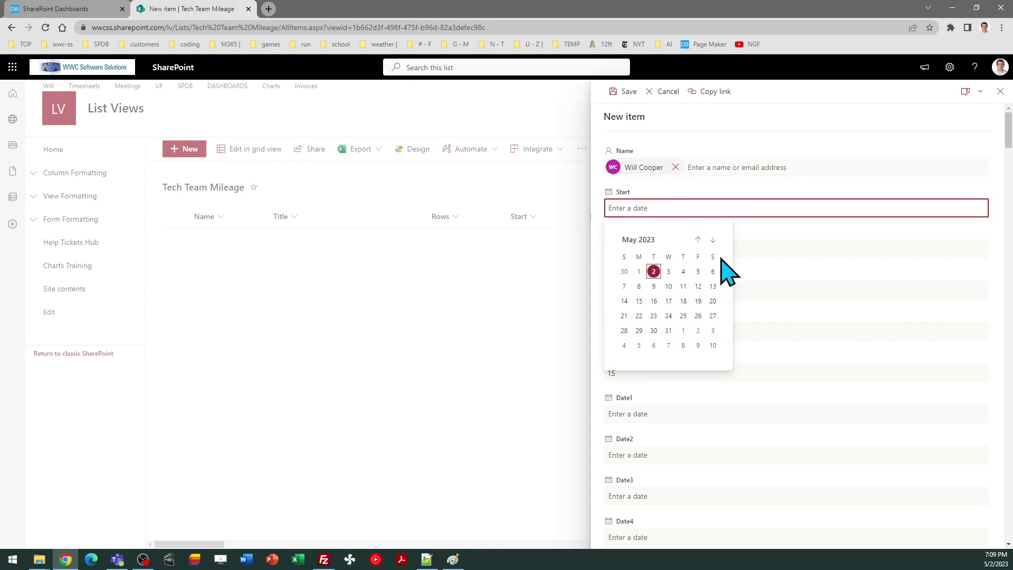
left_click(712, 242)
left_click(713, 242)
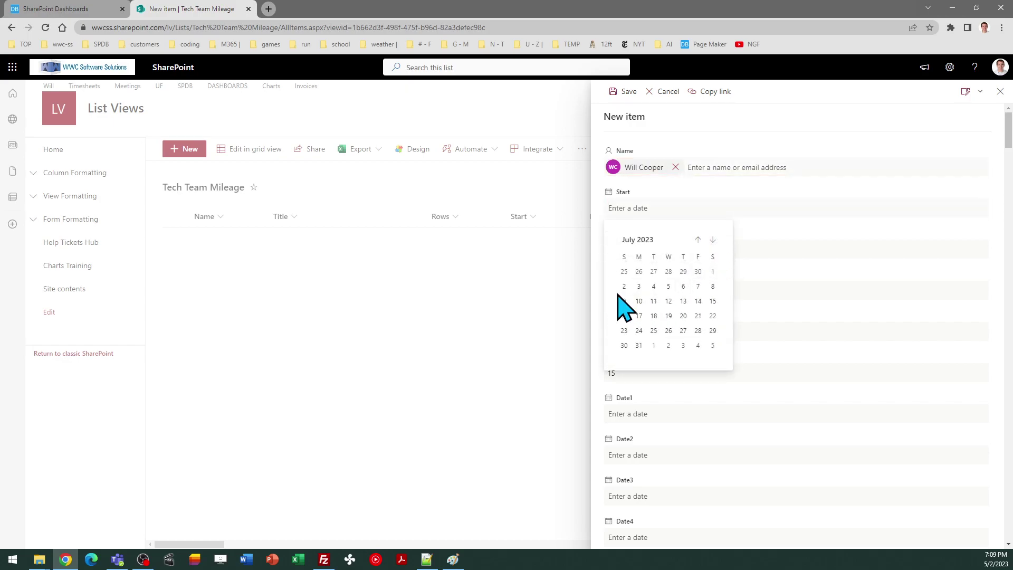
left_click(713, 271)
Set the End date to 7/31/2023 and save the new item
left_click(663, 249)
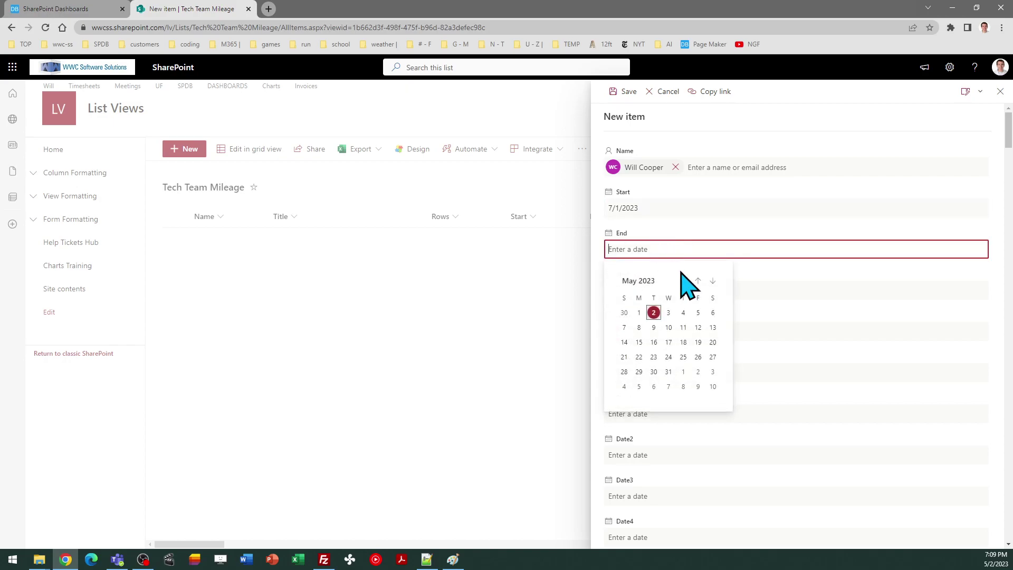
left_click(713, 281)
left_click(712, 281)
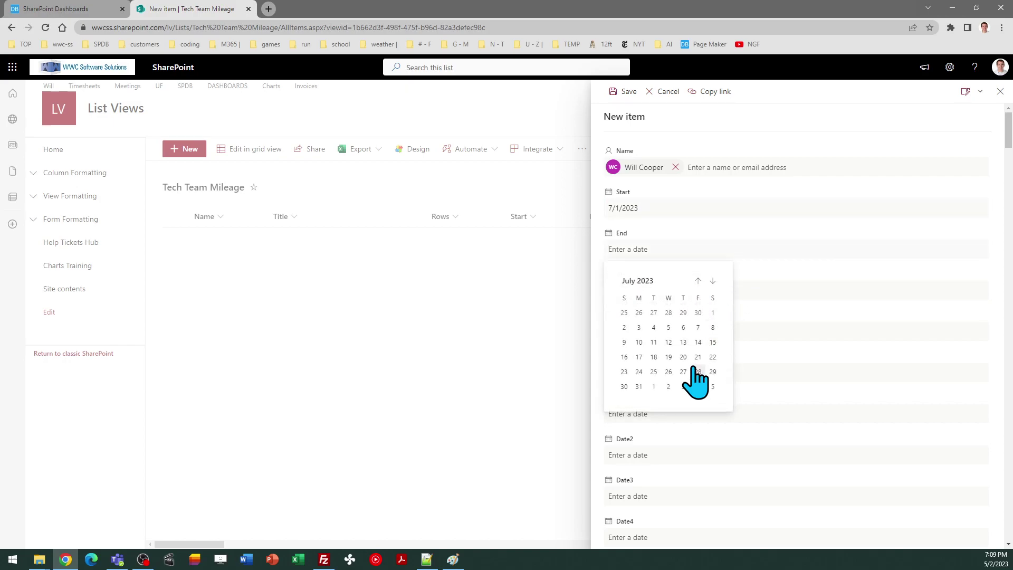
left_click(639, 386)
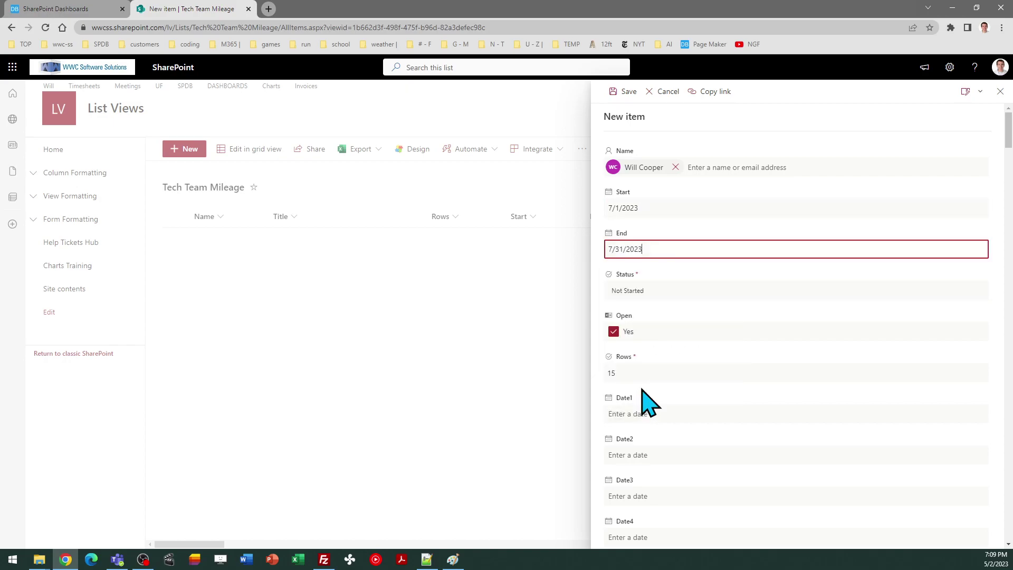
left_click(618, 92)
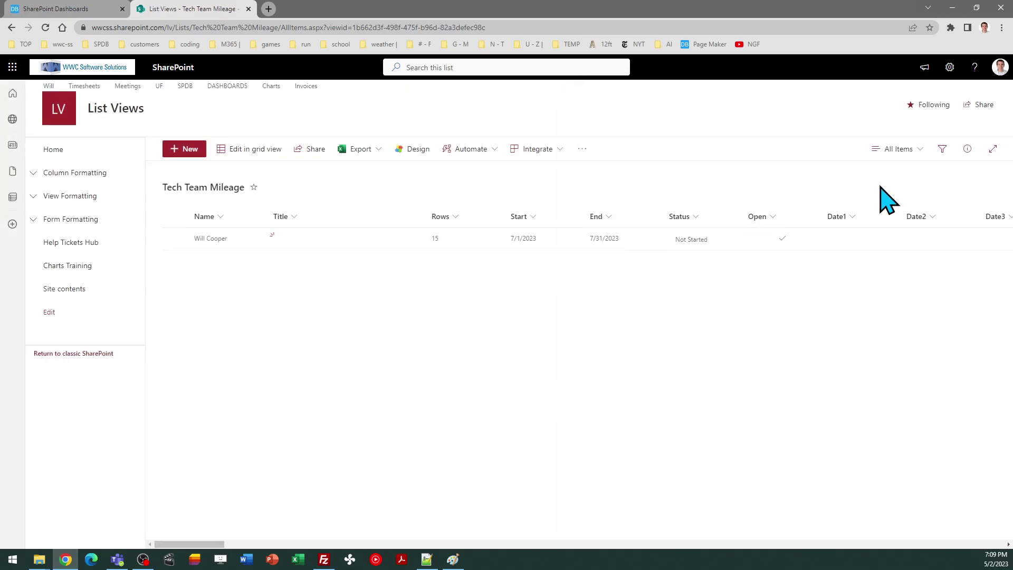
left_click(894, 150)
Switch to the Report view and copy the mileage report template from Dashboard Maker Pro
left_click(893, 264)
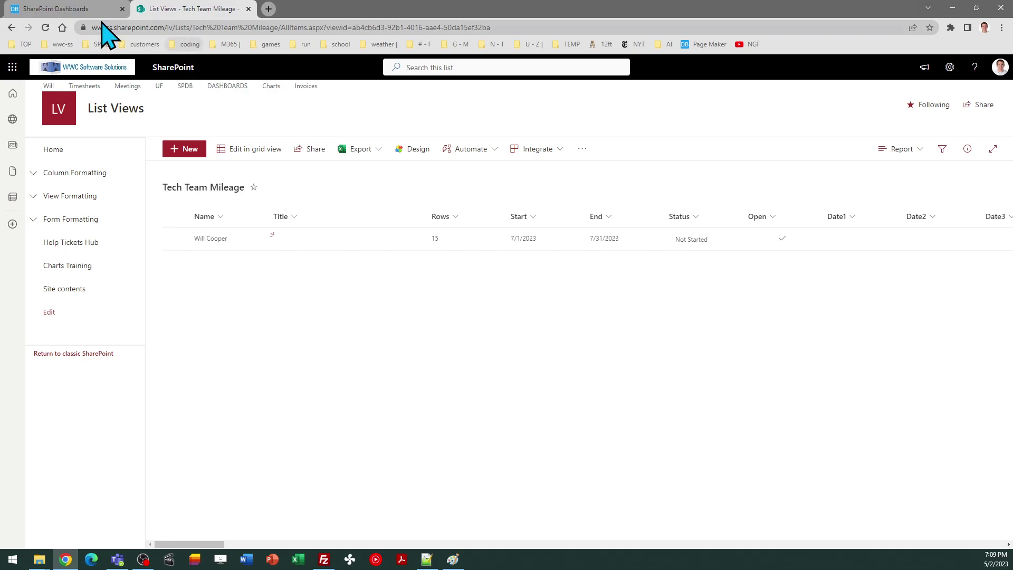
left_click(74, 9)
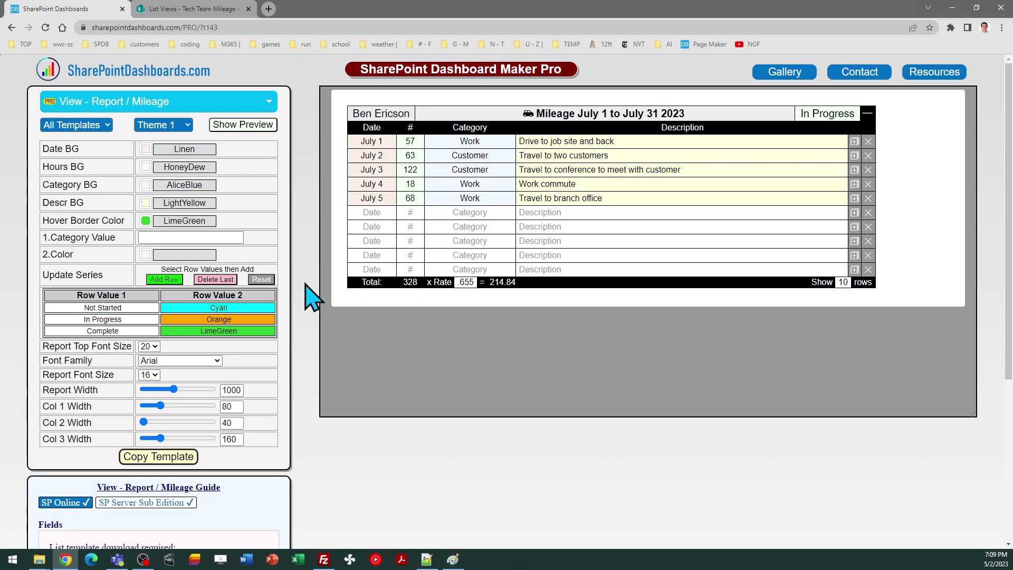
left_click(176, 457)
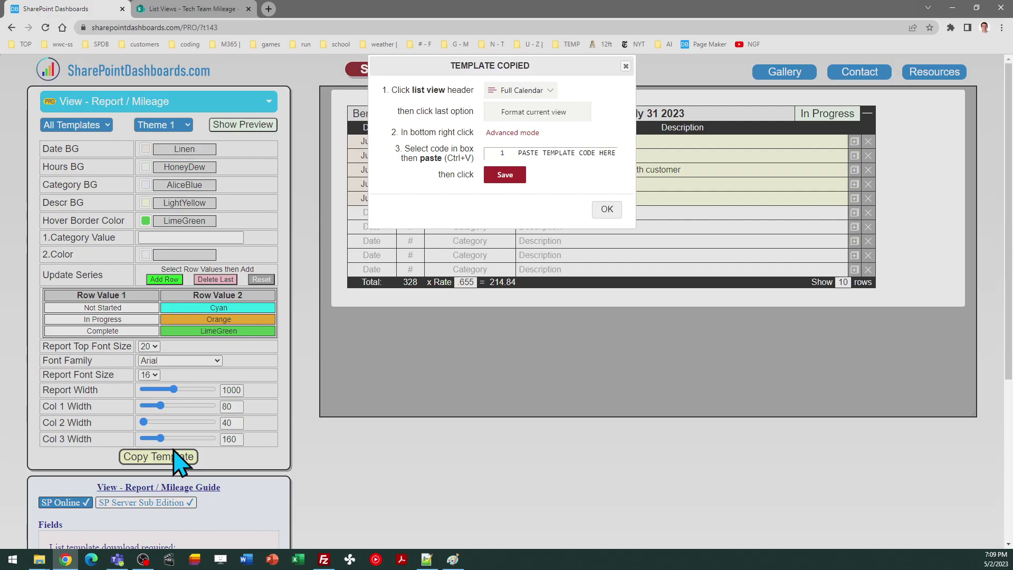
left_click(606, 210)
left_click(204, 9)
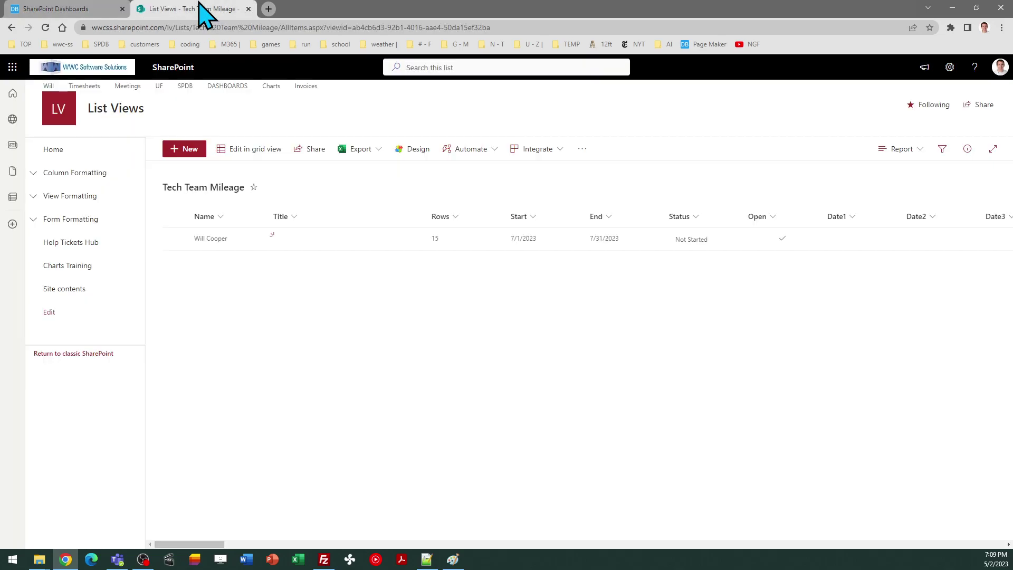
Replace the view's formatting JSON with the copied template in Advanced mode and save
left_click(897, 149)
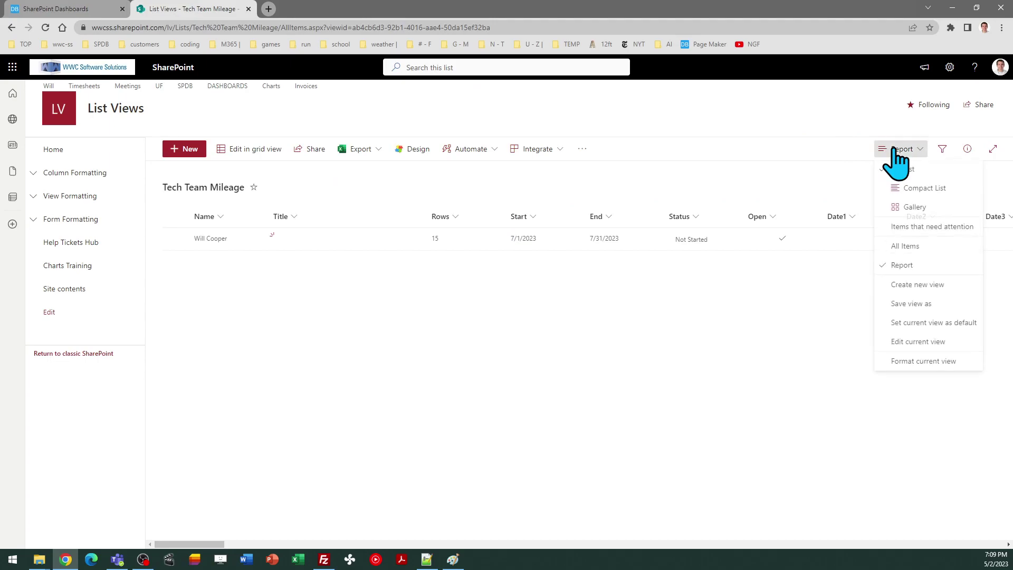
left_click(913, 362)
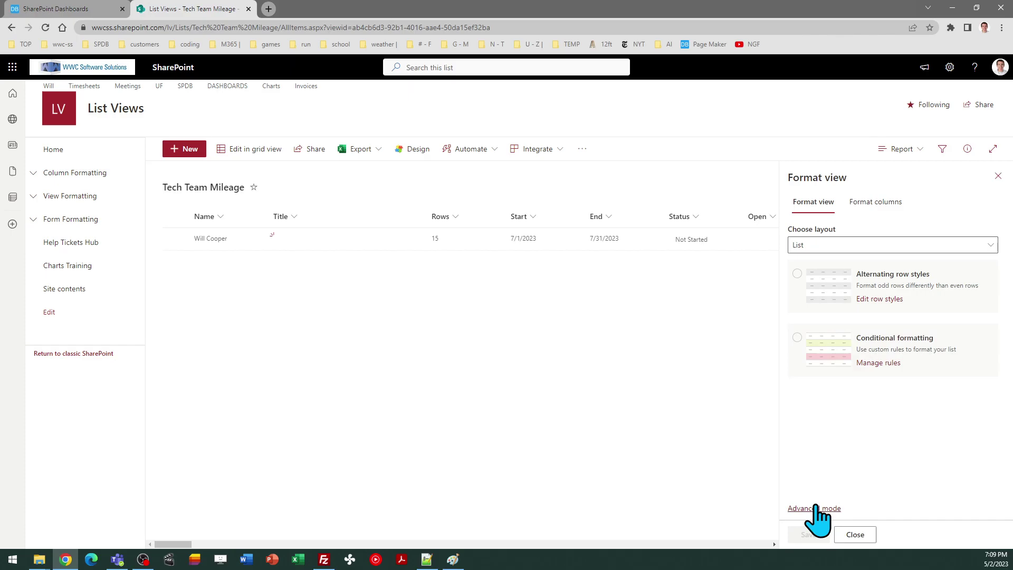
left_click(816, 508)
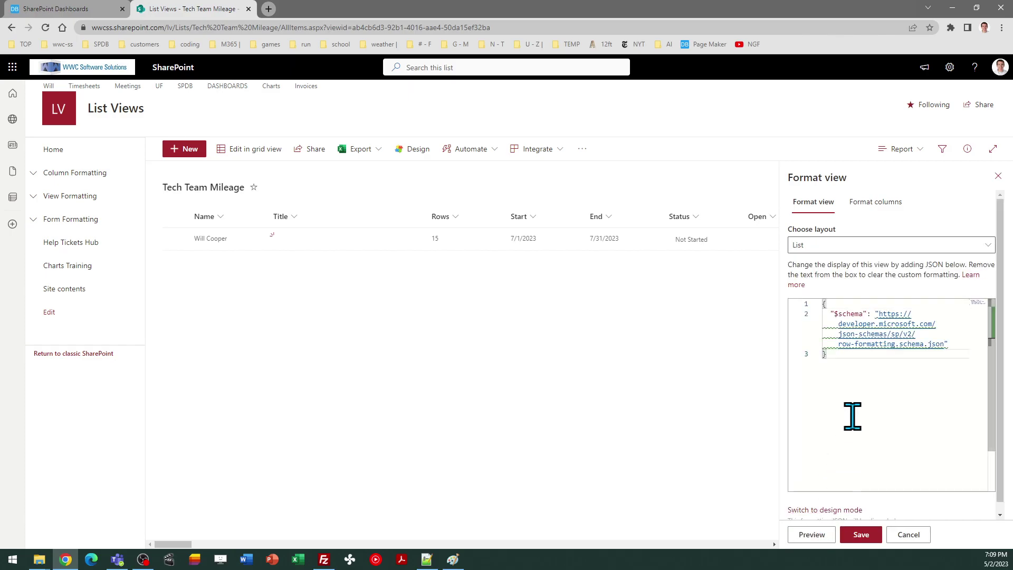
key("ctrl+a")
key("ctrl+v")
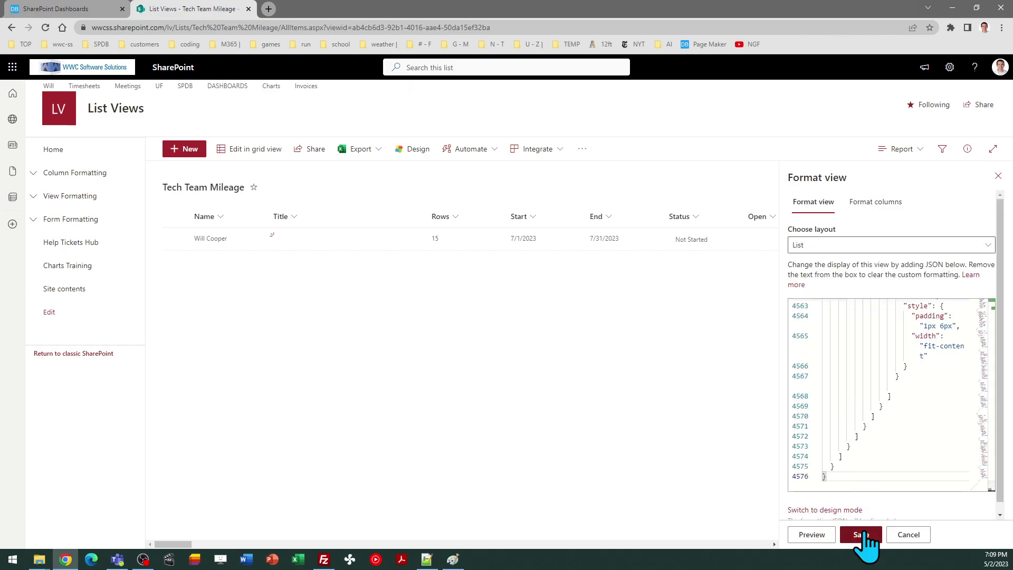
left_click(864, 533)
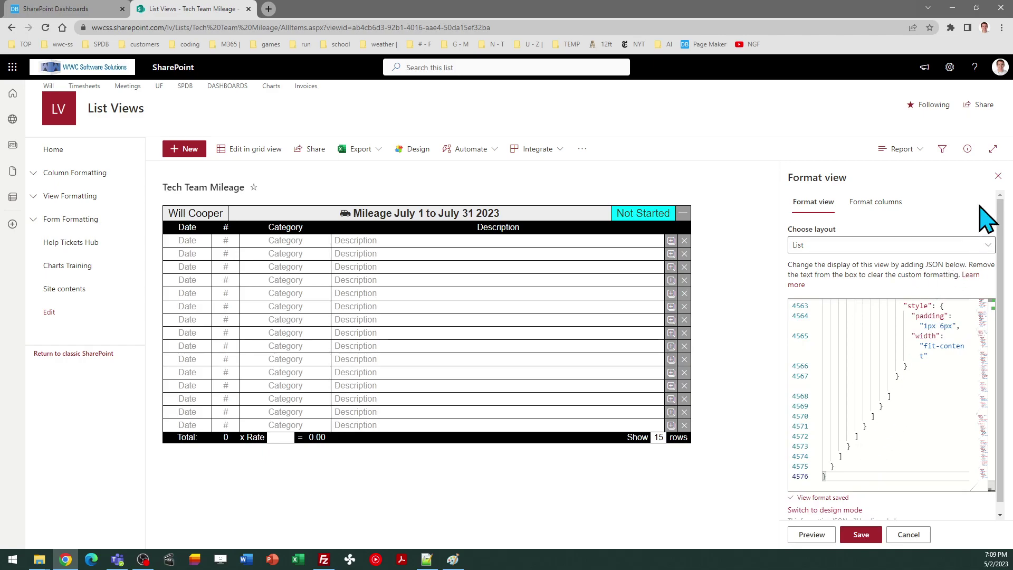
Give the first report line the date July 1, 2023 and mileage 87
left_click(998, 176)
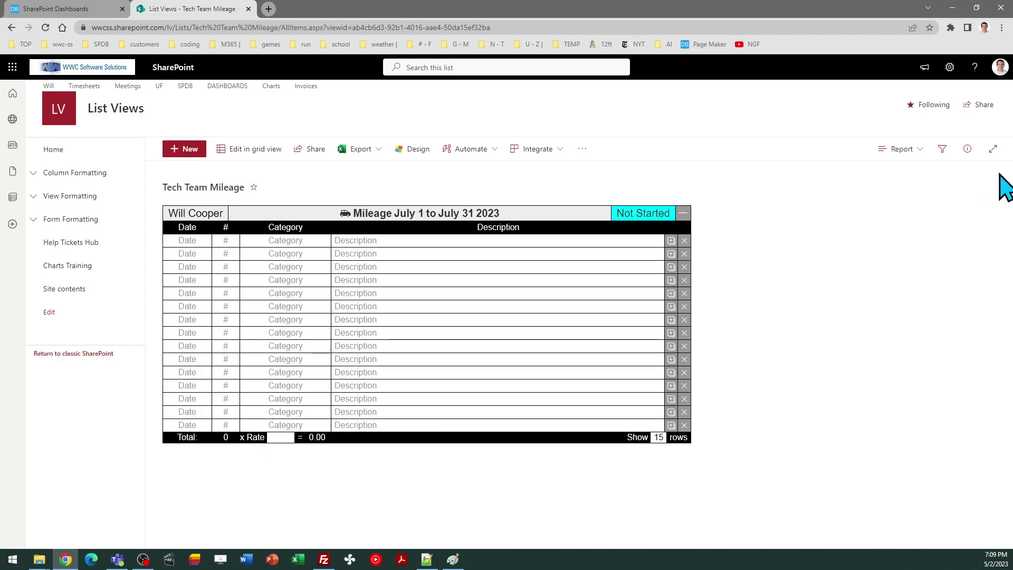
left_click(192, 240)
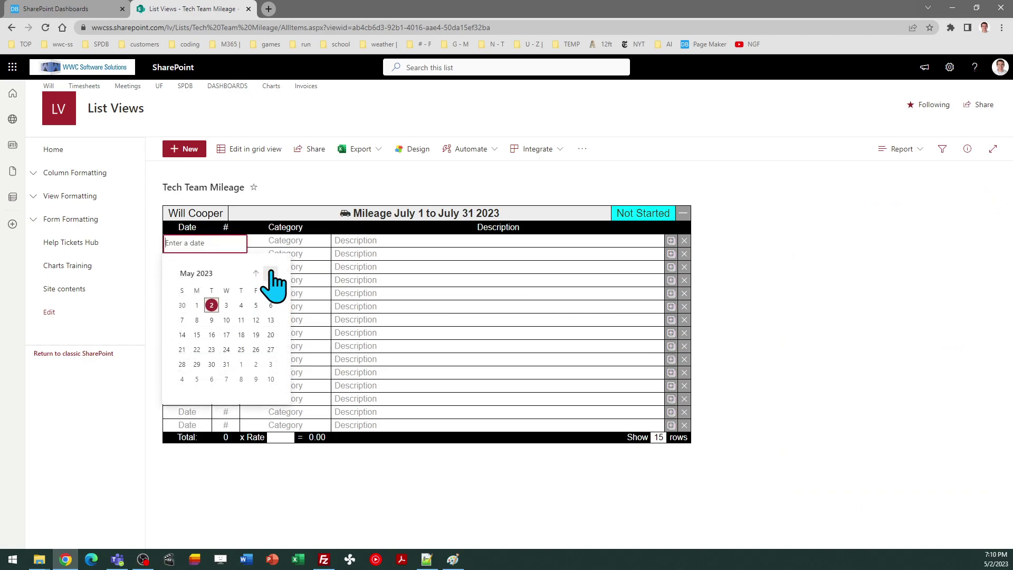
left_click(271, 274)
left_click(271, 273)
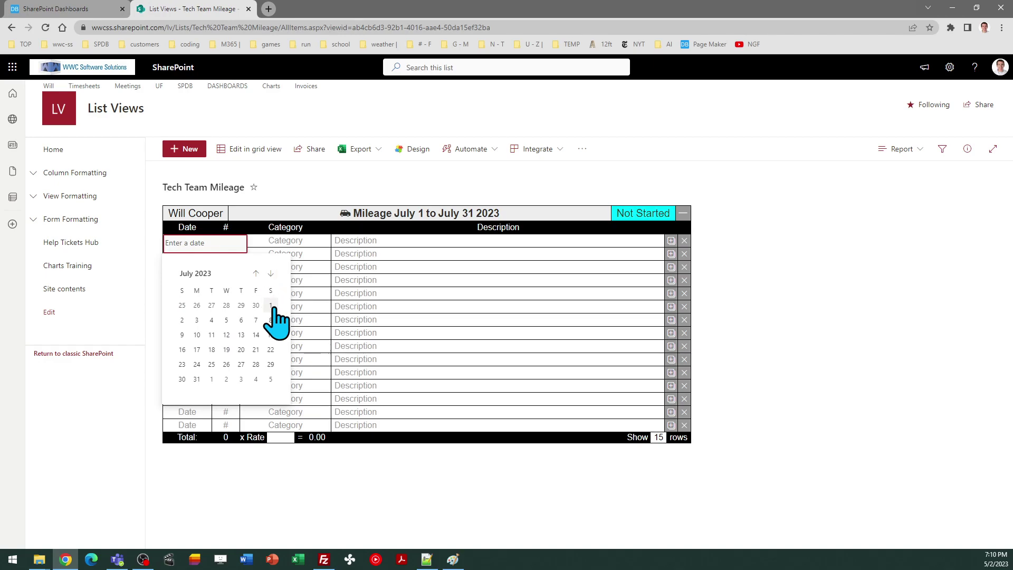
left_click(270, 306)
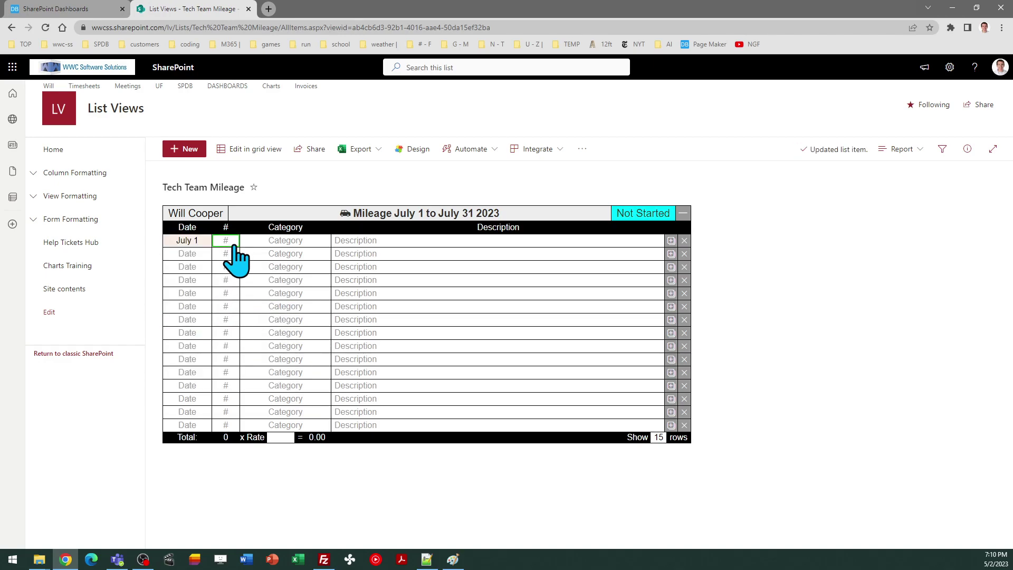
left_click(233, 244)
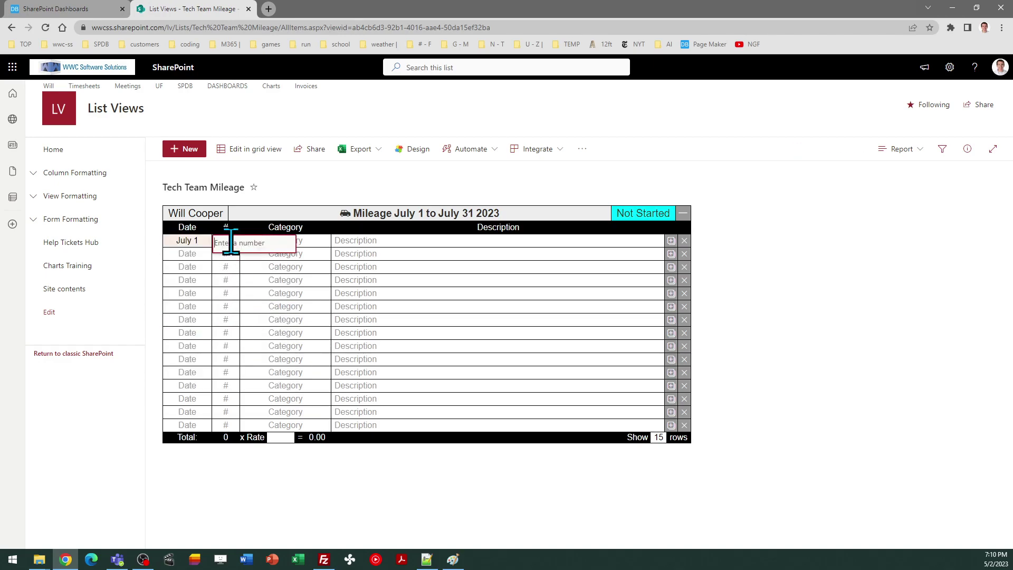
type("87")
key("Return")
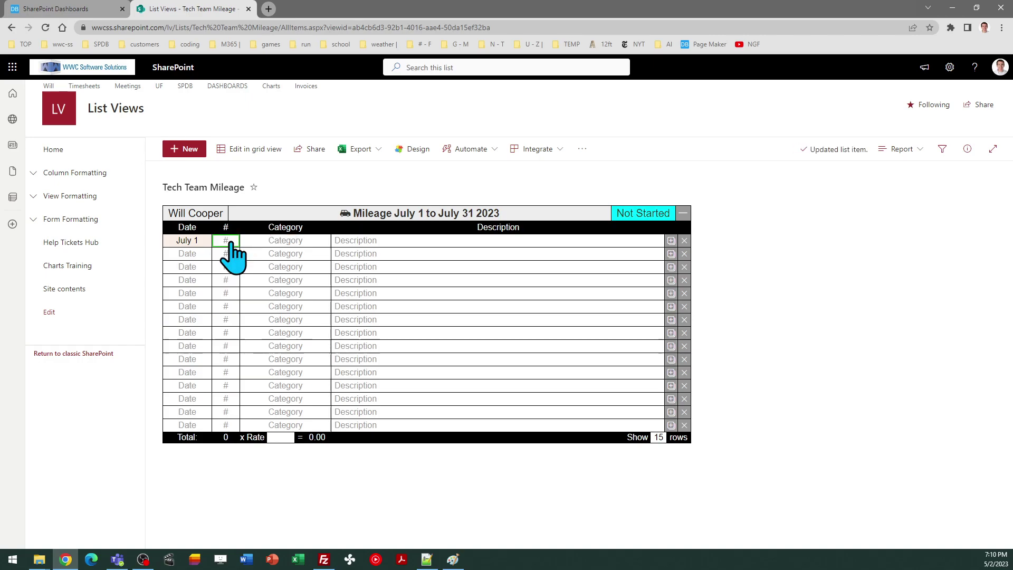
Set the first line's category to Work and description to 'Travel to customer site'
left_click(284, 243)
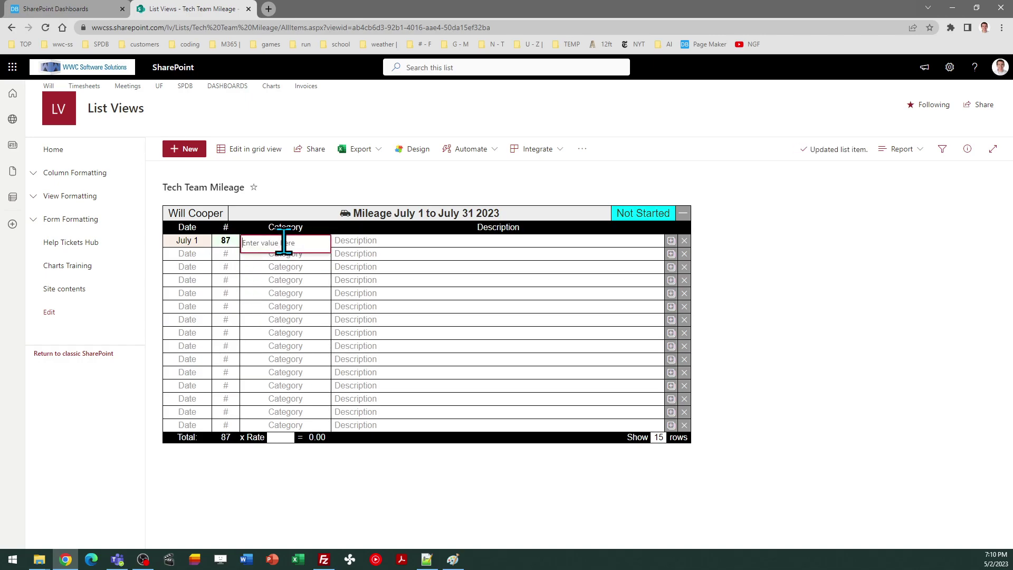
type("Work")
key("Return")
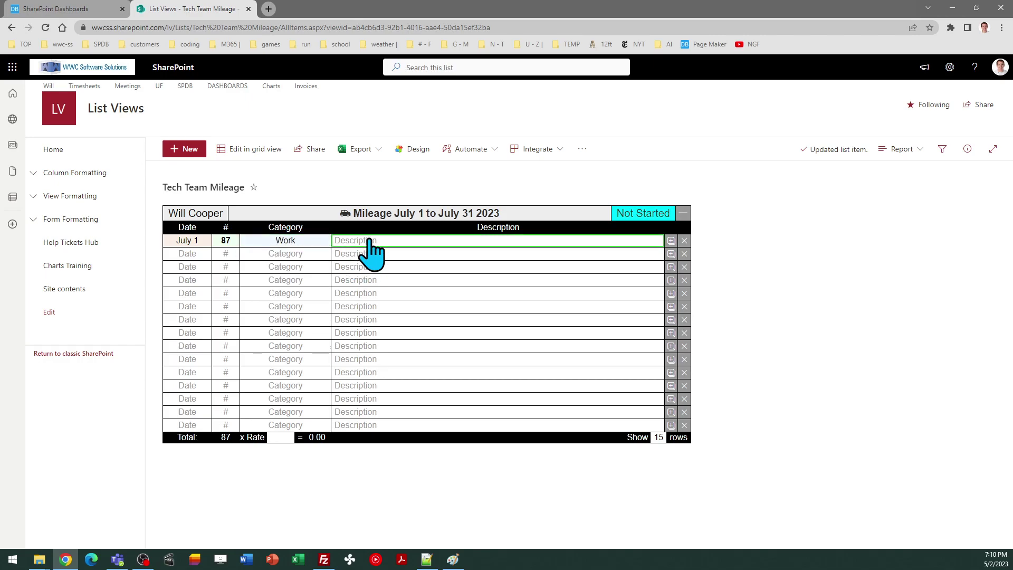
left_click(369, 242)
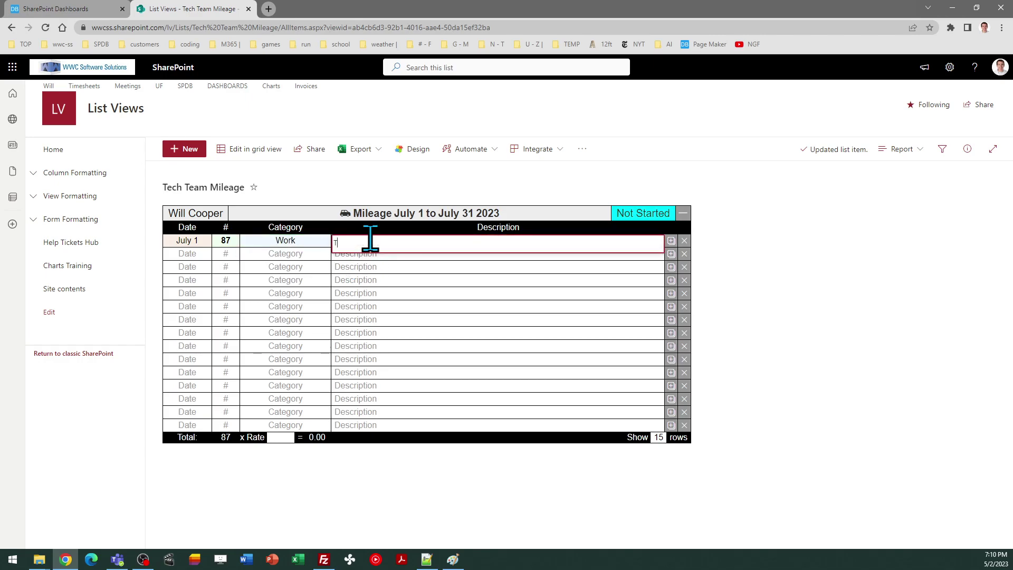
type("Travel to customer site")
key("Return")
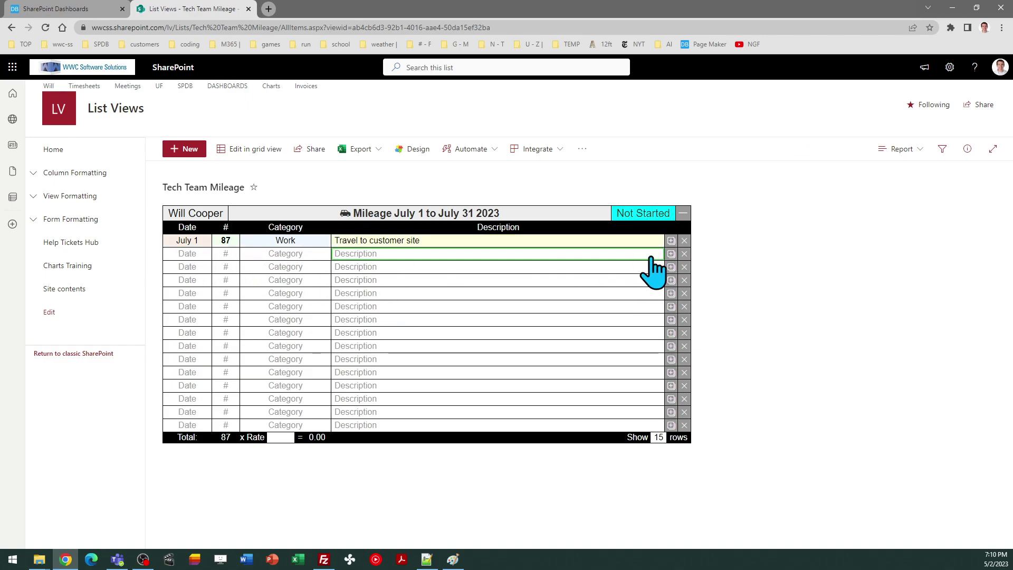
Duplicate the first line and change the copy's mileage to 98
left_click(671, 241)
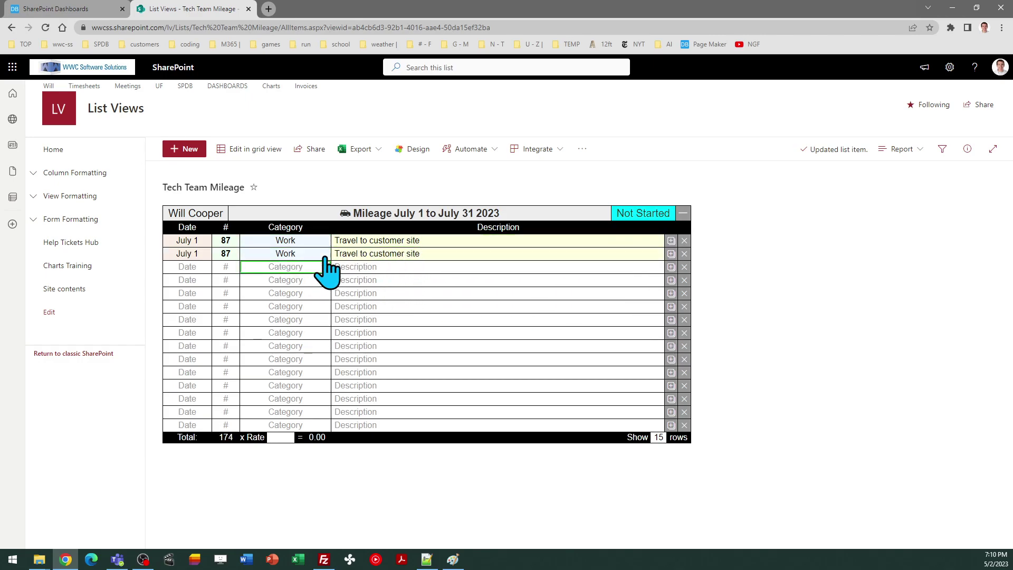
left_click(230, 255)
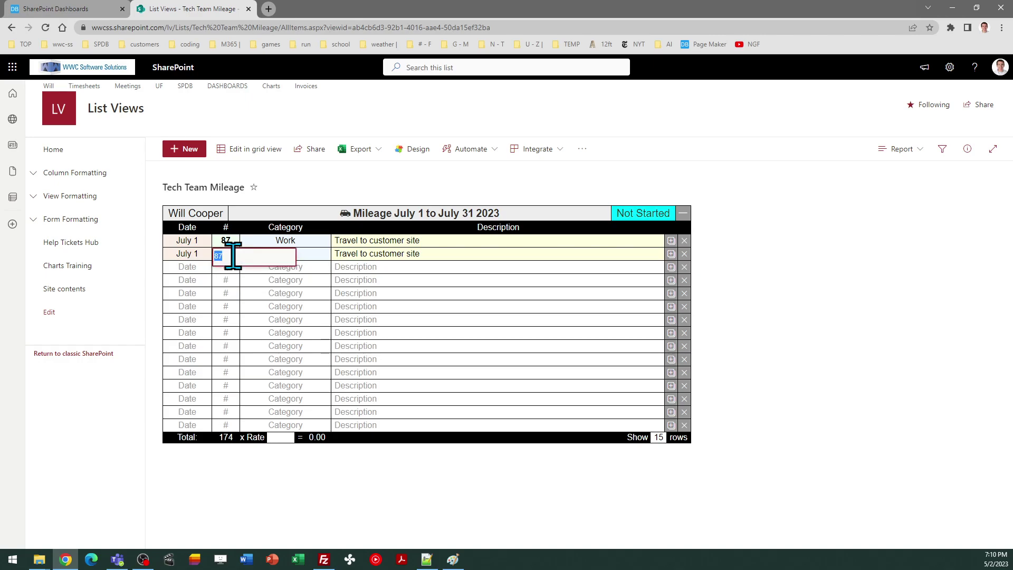
type("98")
key("Return")
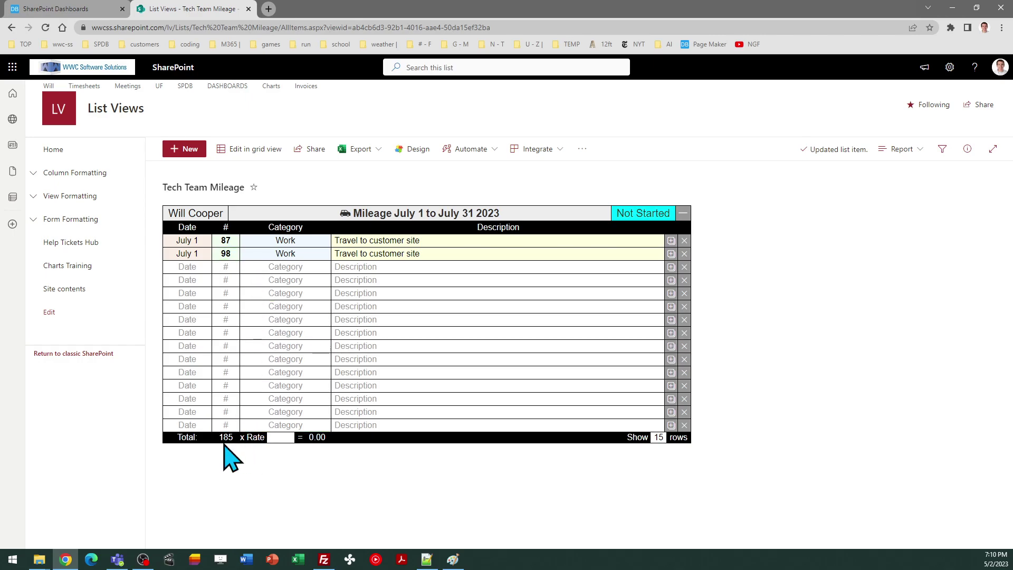
Enter .655 as the reimbursement rate in the x Rate box
left_click(281, 438)
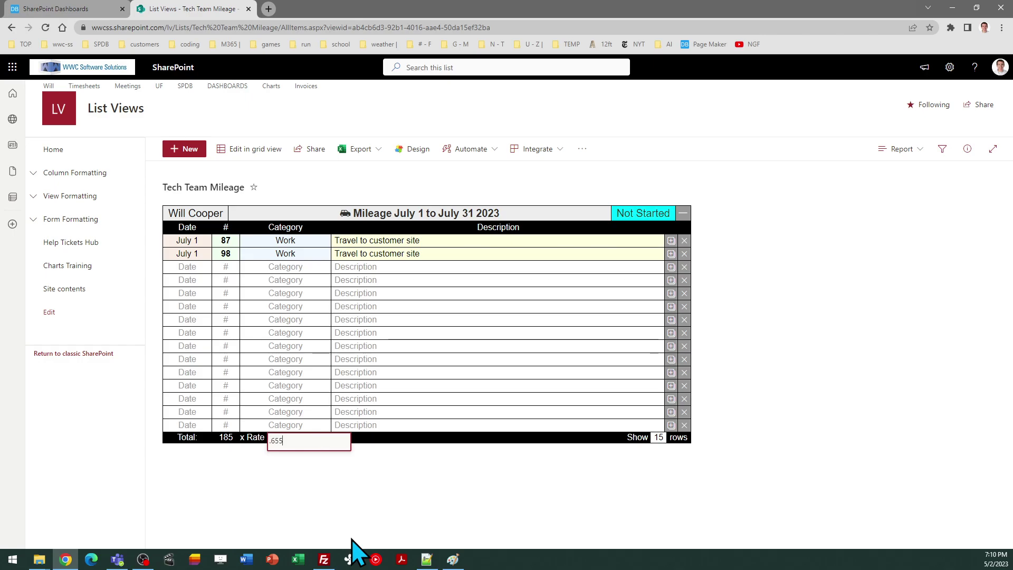
key("Return")
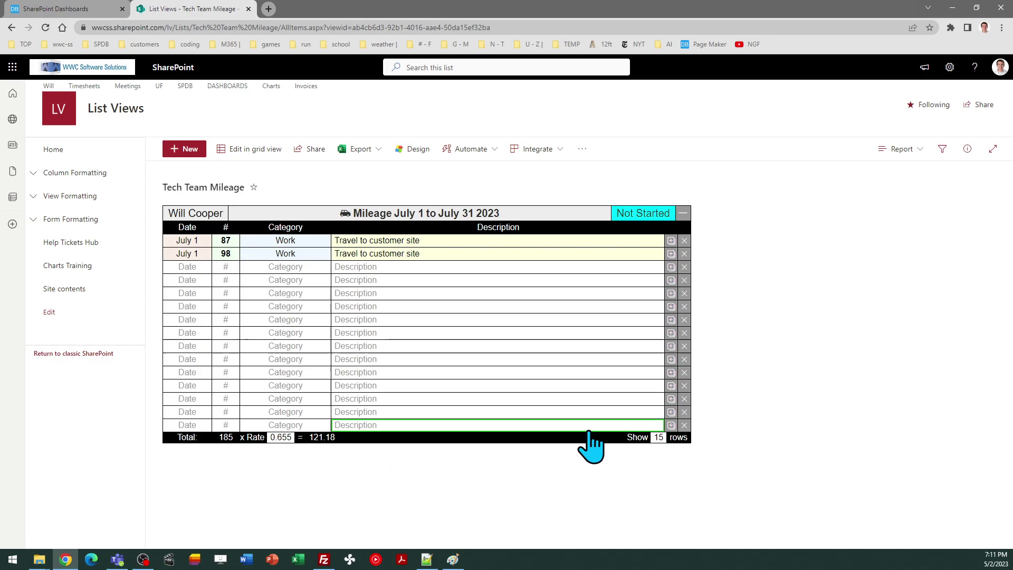
Change the Show rows setting, briefly trying 24, and settle on 10 rows
left_click(660, 438)
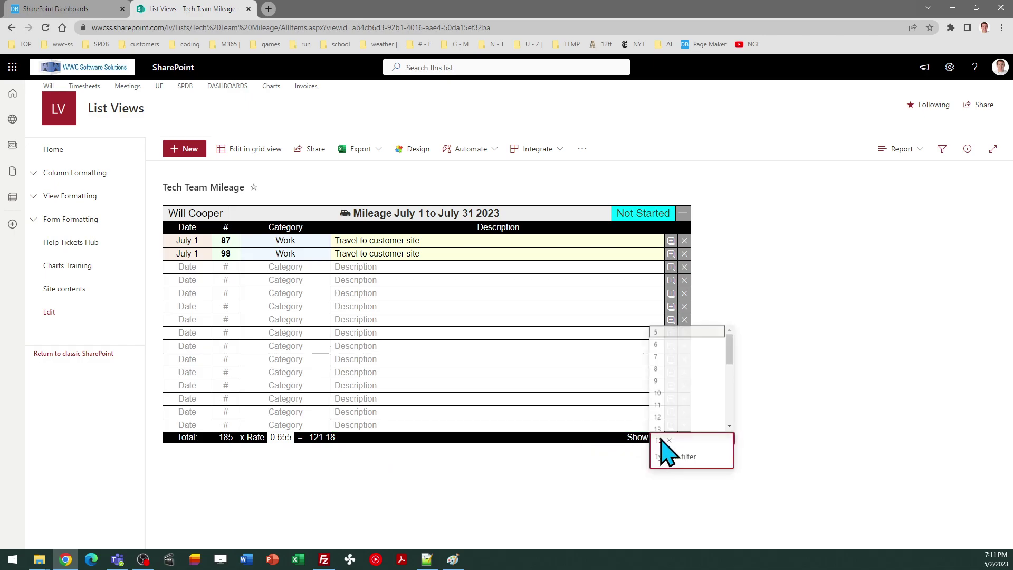
left_click(662, 403)
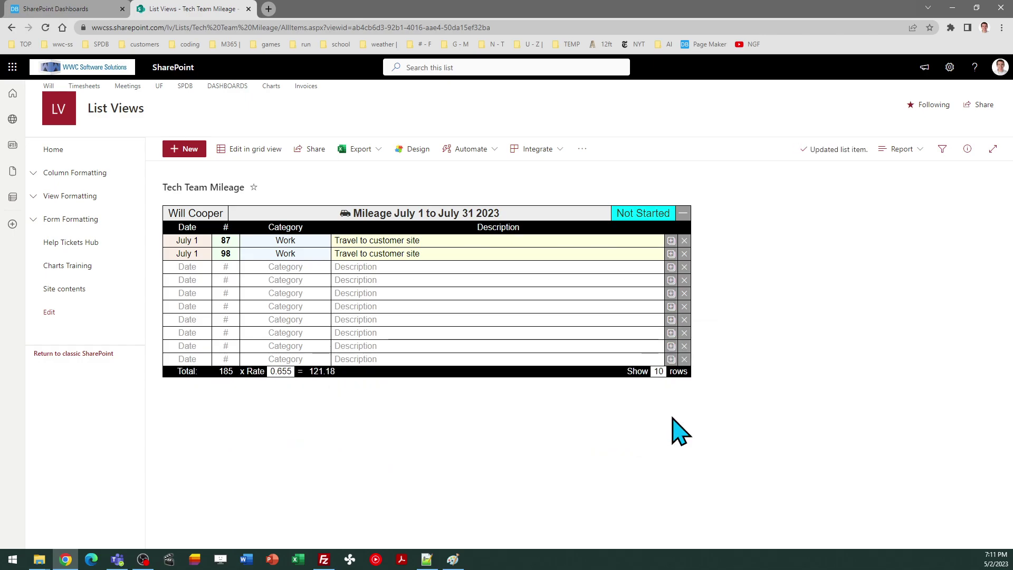
left_click(663, 376)
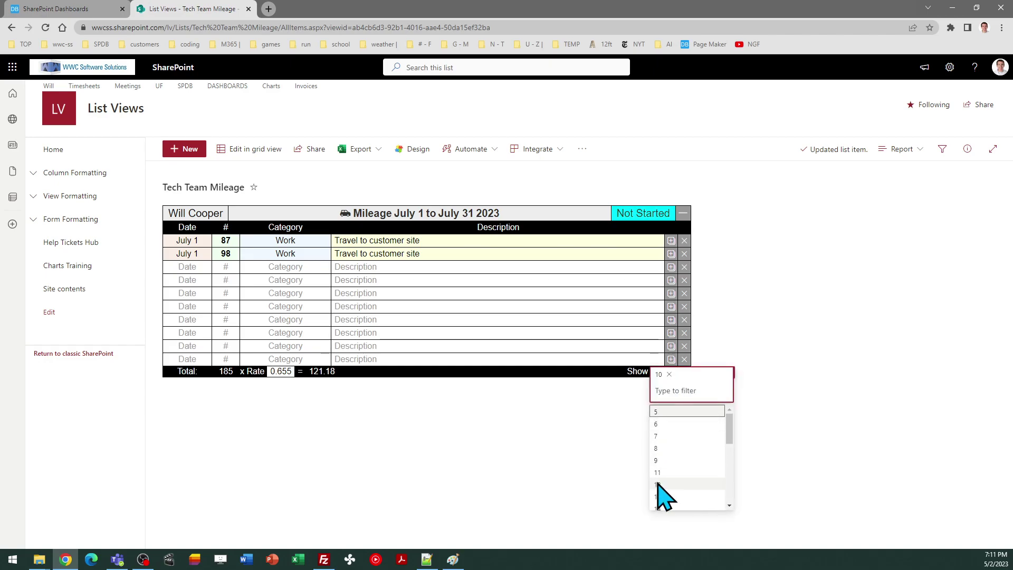
left_click_drag(728, 428, 728, 506)
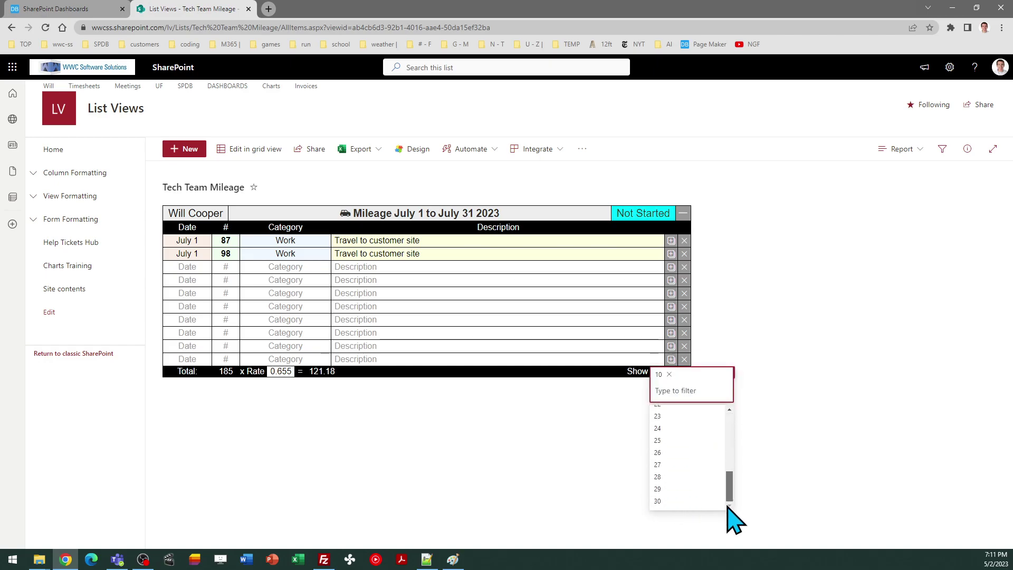
left_click(690, 427)
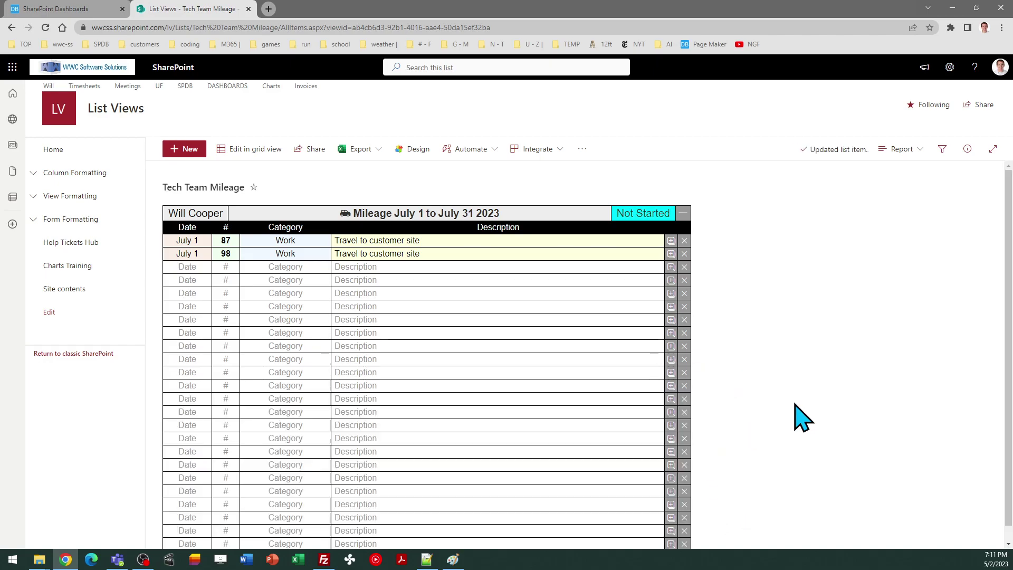
scroll(1009, 295, "down", 1)
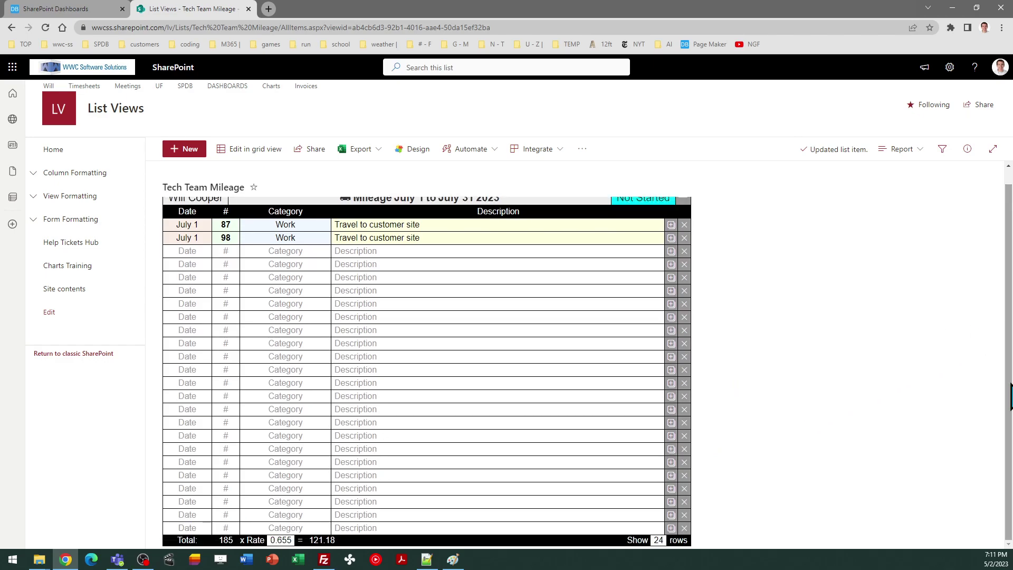
left_click(662, 539)
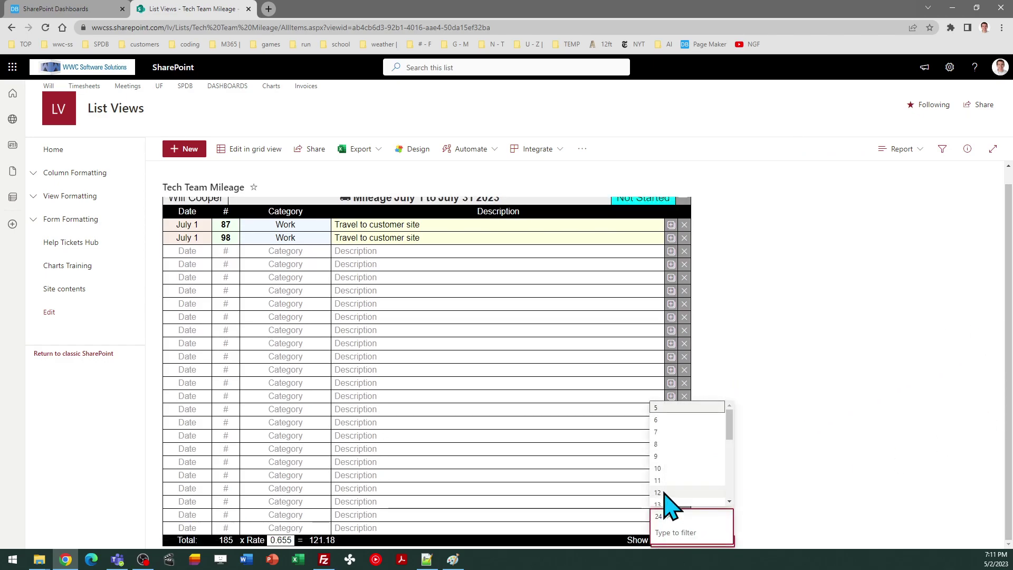
left_click(660, 470)
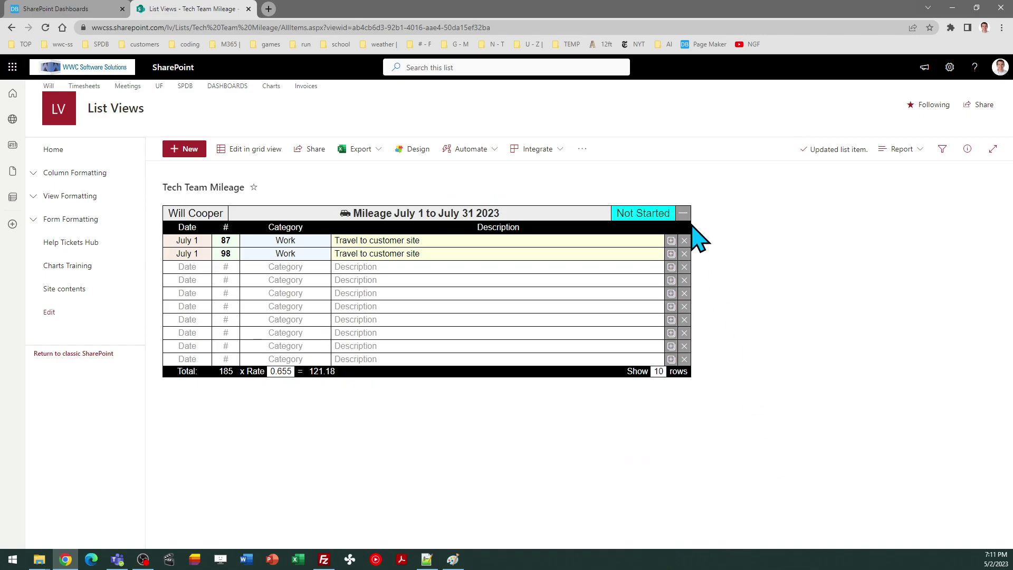
left_click(684, 215)
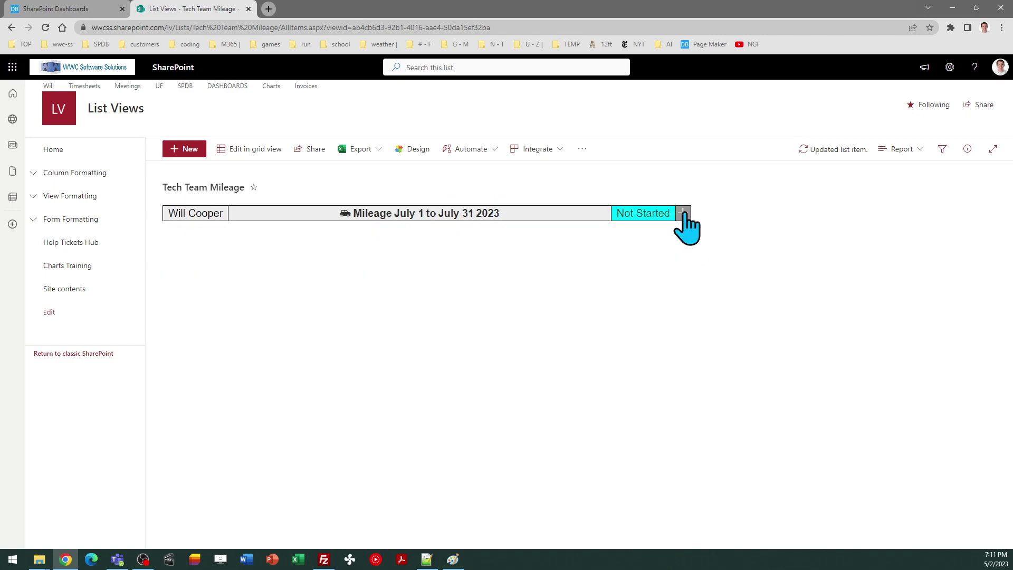
left_click(684, 213)
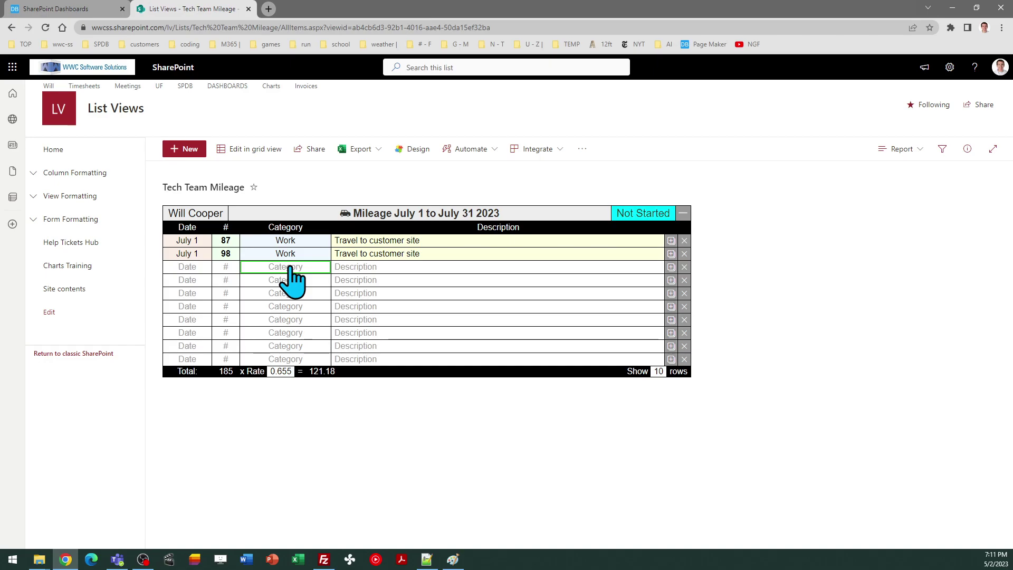
Open the list's settings, inspect Category1 as a Choice column, and return to List Settings
left_click(949, 69)
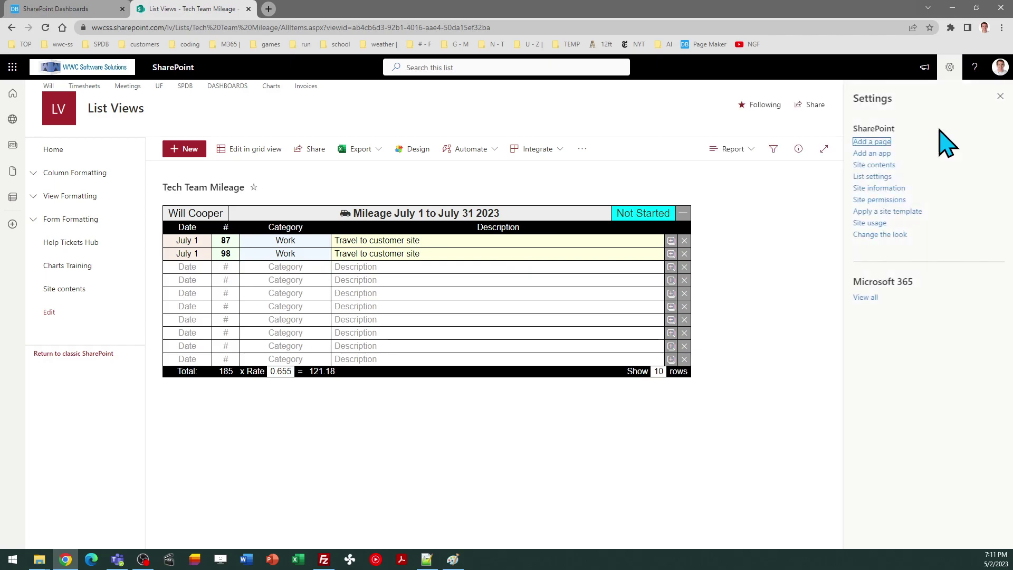
left_click(874, 178)
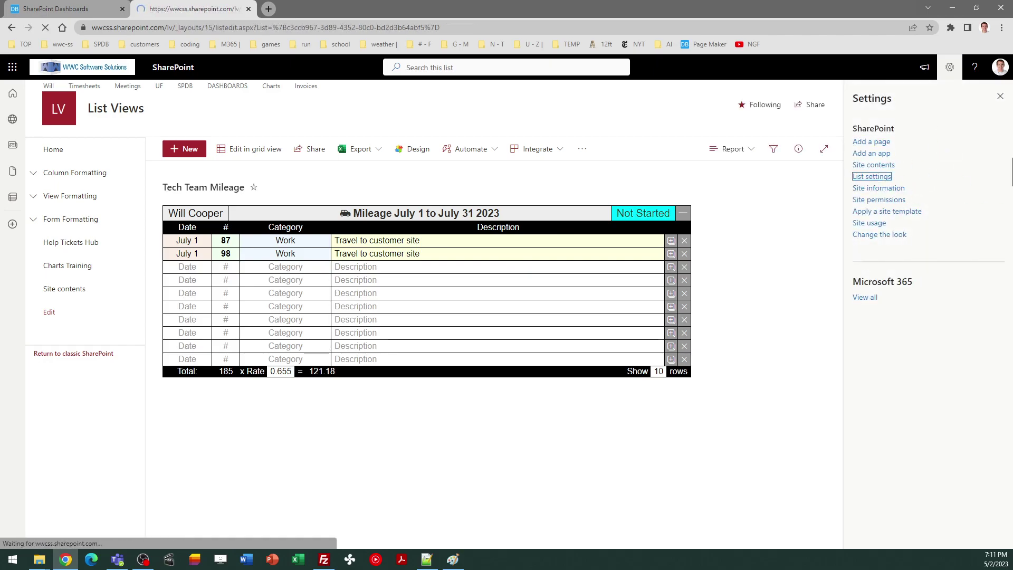
left_click_drag(1010, 161, 1012, 343)
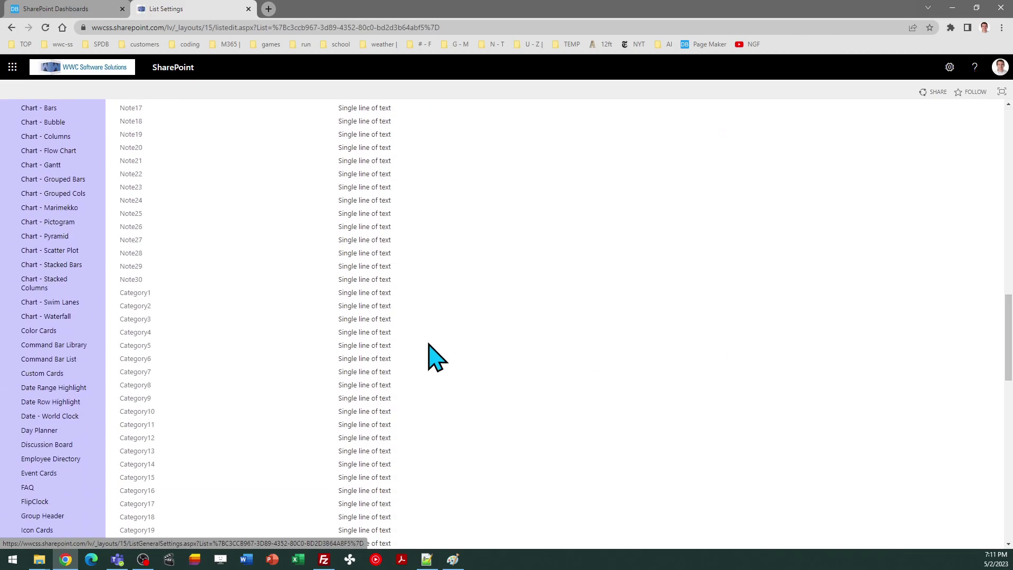
left_click(150, 293)
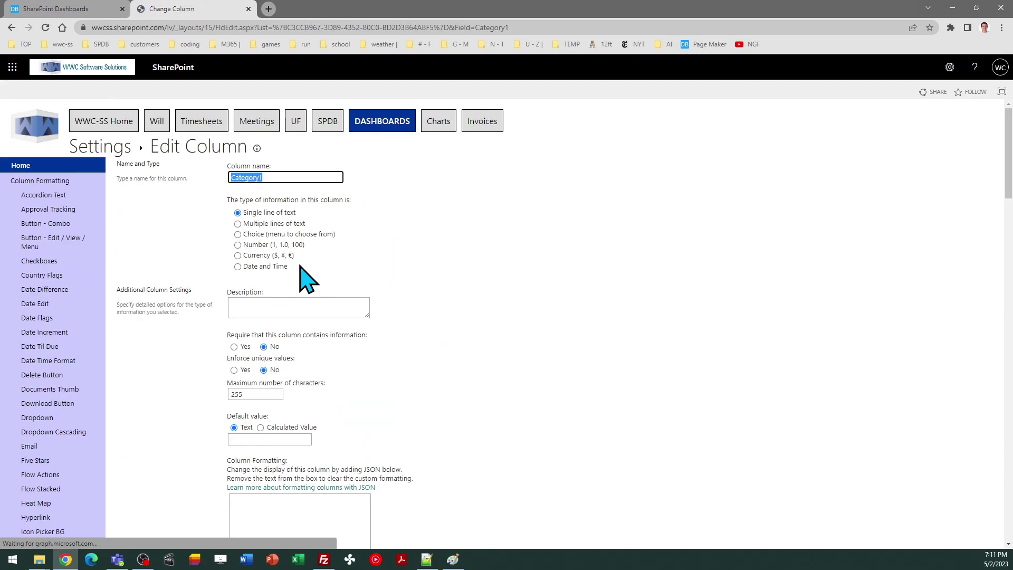
left_click(238, 234)
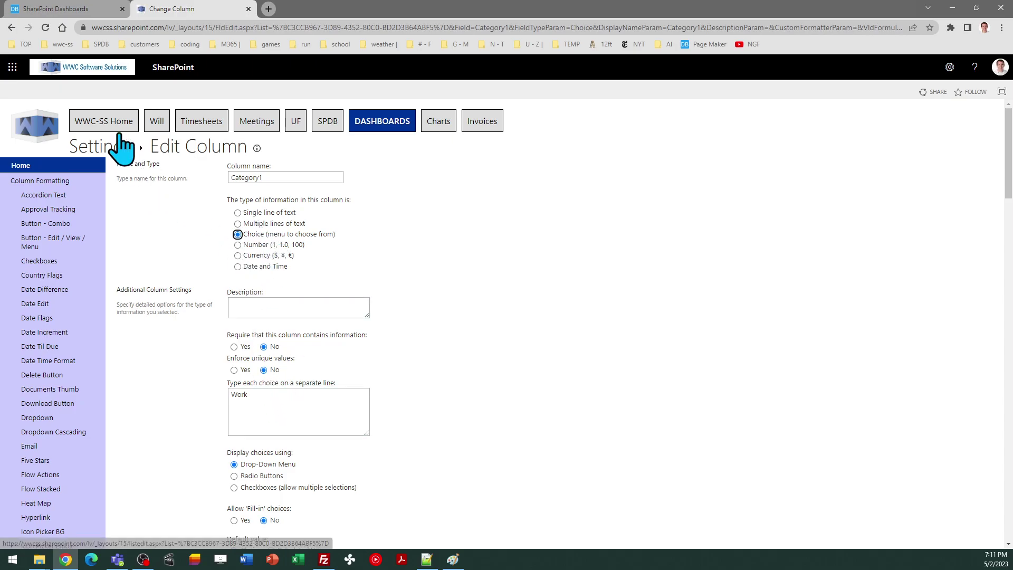
left_click(12, 27)
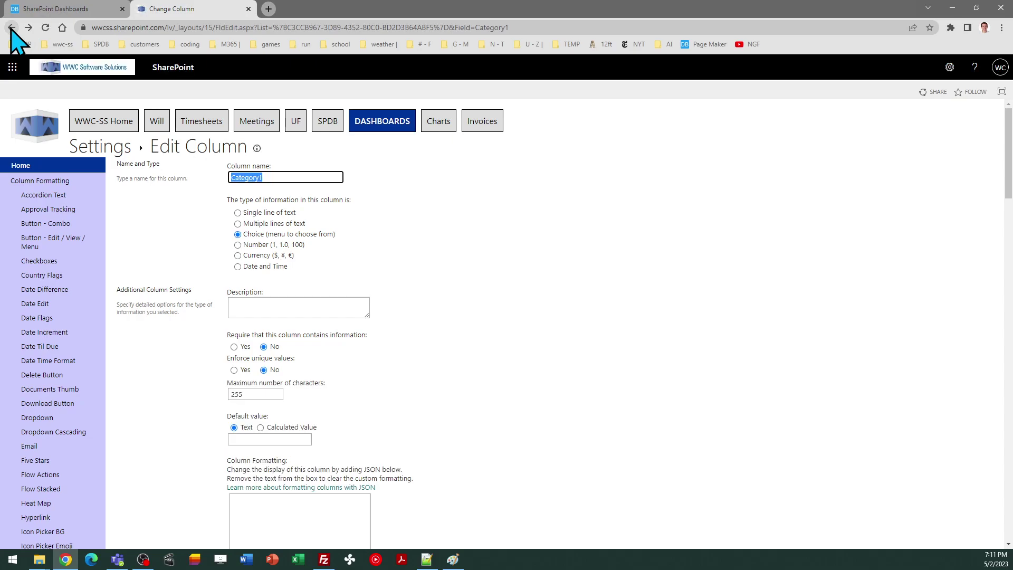
left_click(11, 27)
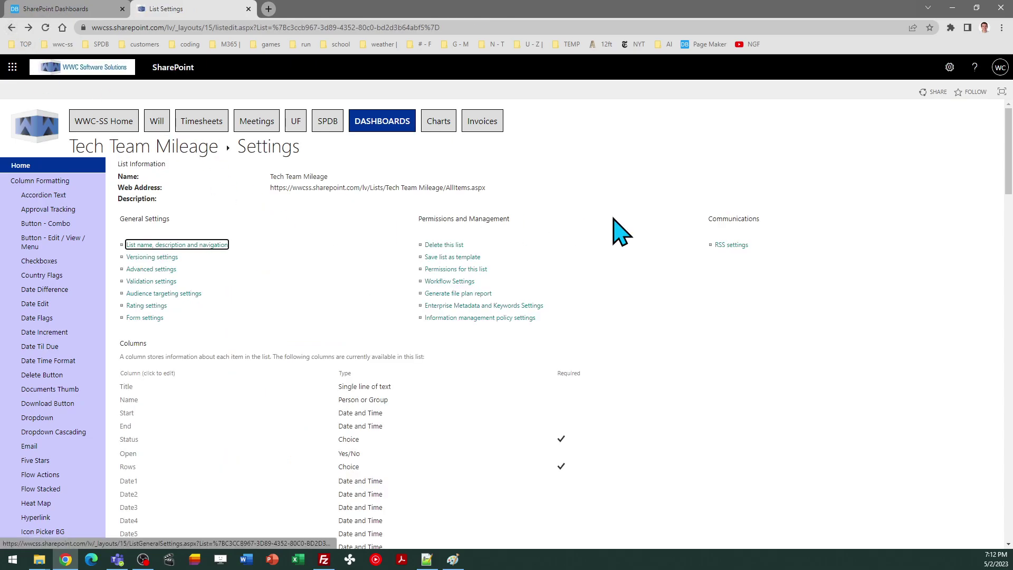
scroll(1009, 193, "down", 5)
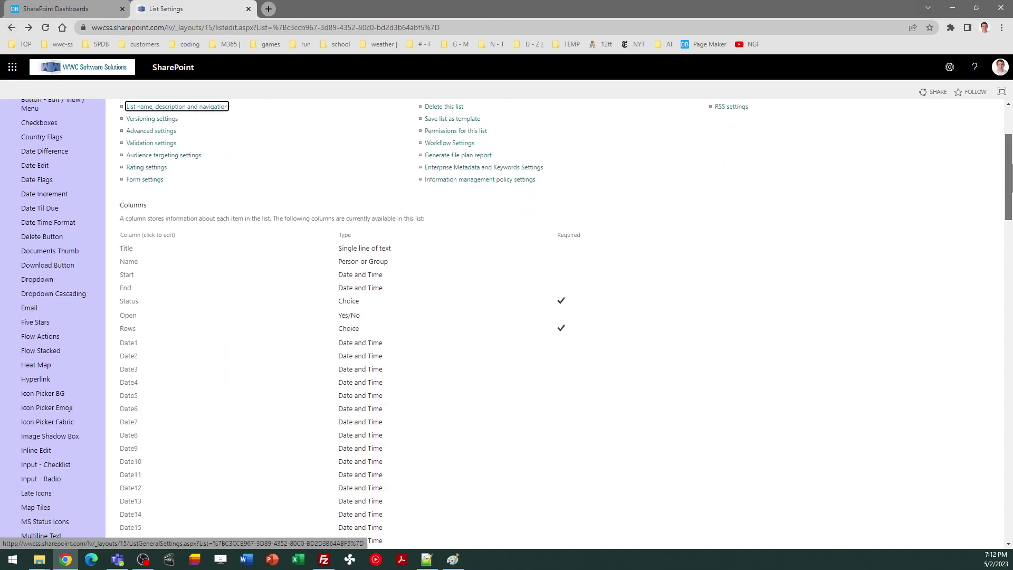
left_click_drag(1009, 200, 1009, 202)
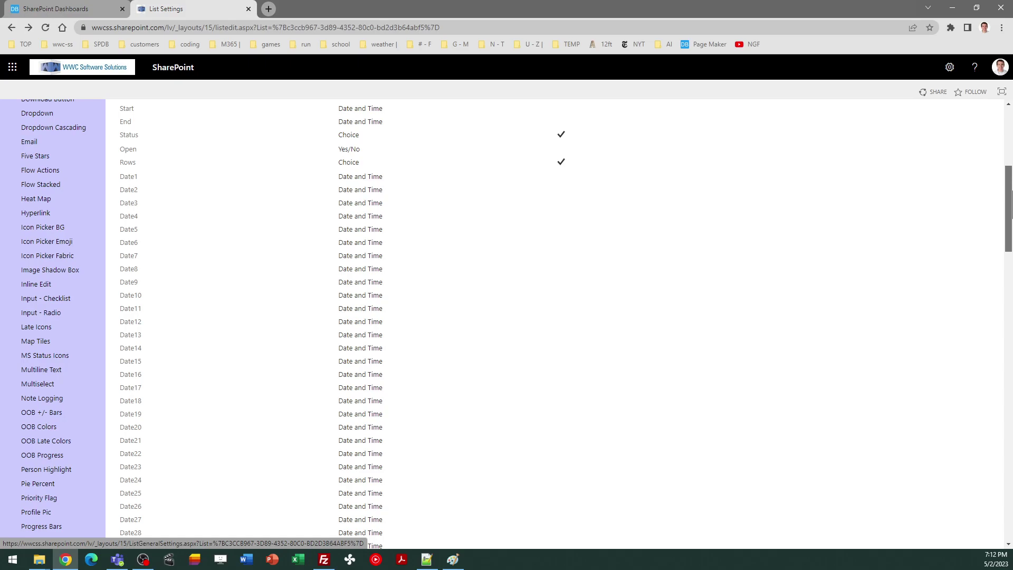
left_click_drag(1012, 206, 1011, 504)
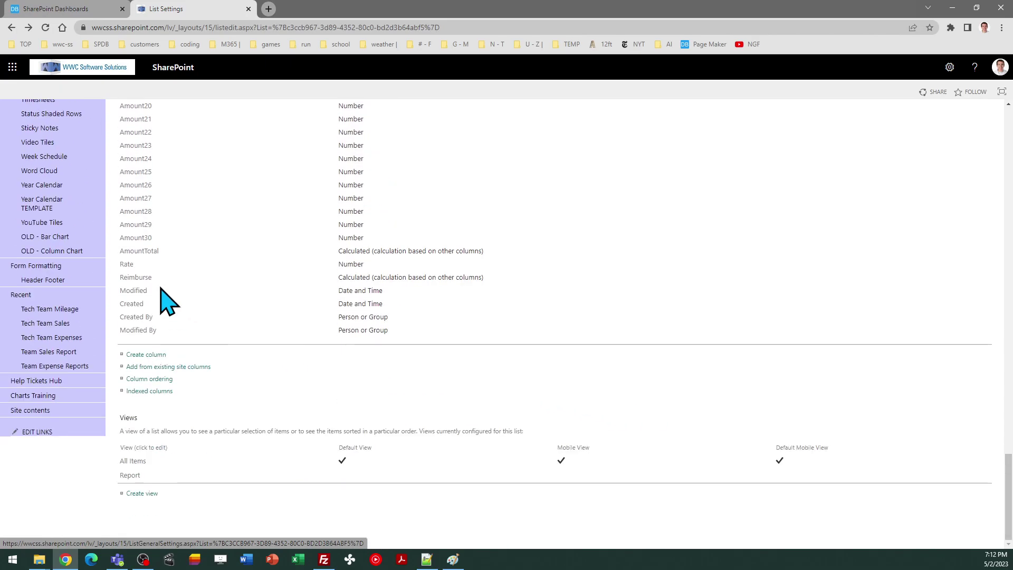
left_click(131, 268)
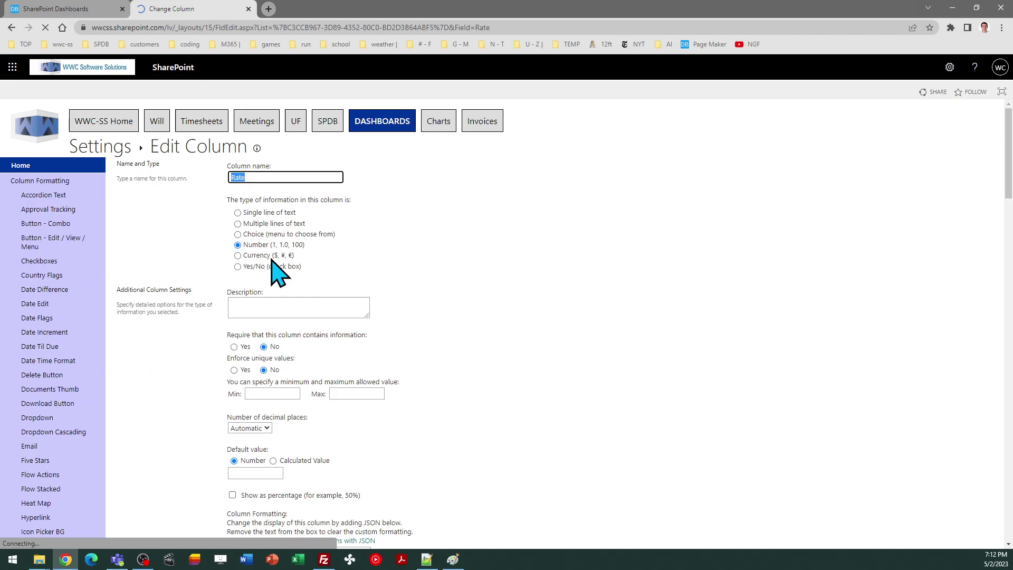
left_click(247, 474)
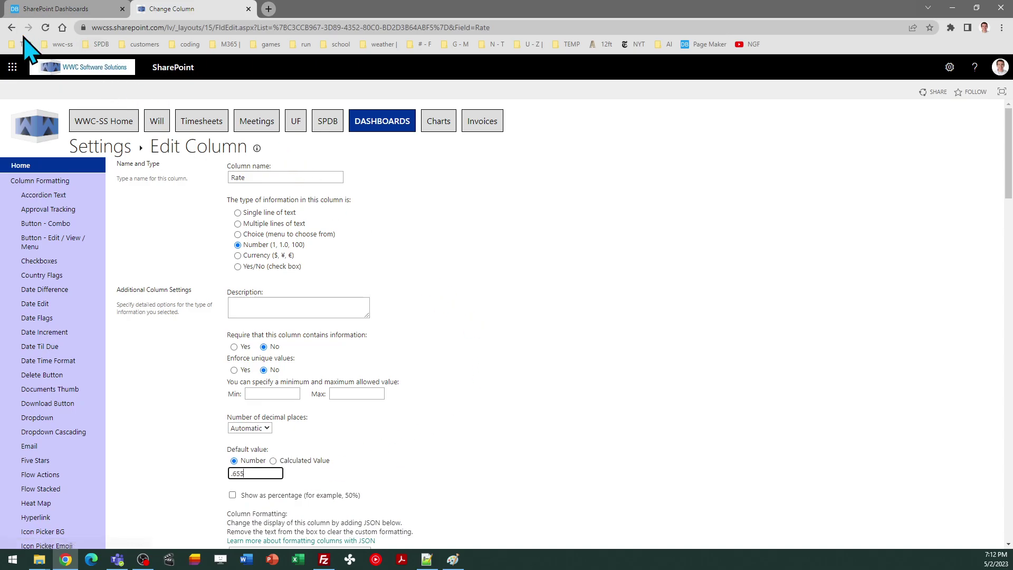
left_click(11, 28)
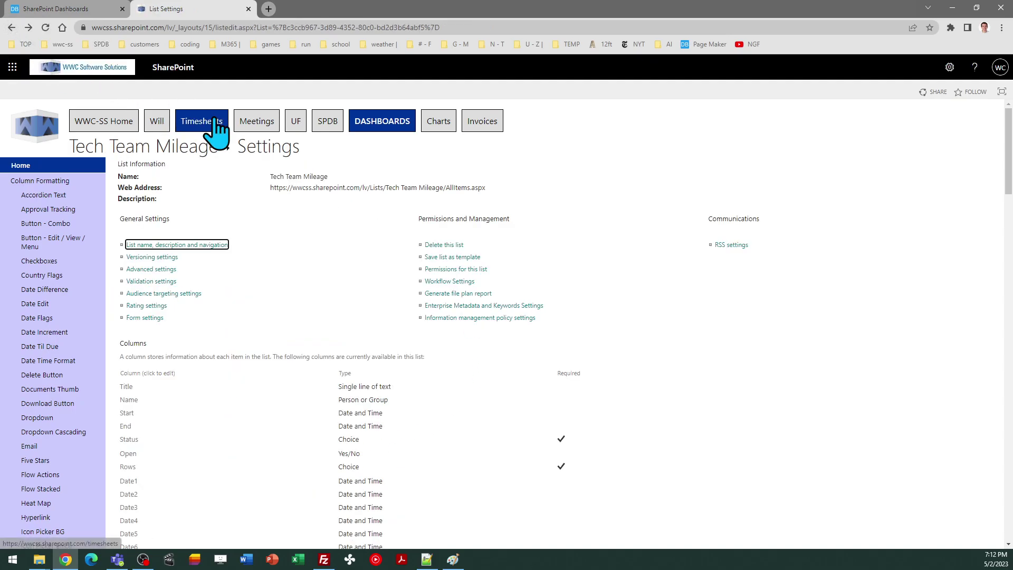
Open the Tech Team Mileage list in its Report view
left_click(161, 149)
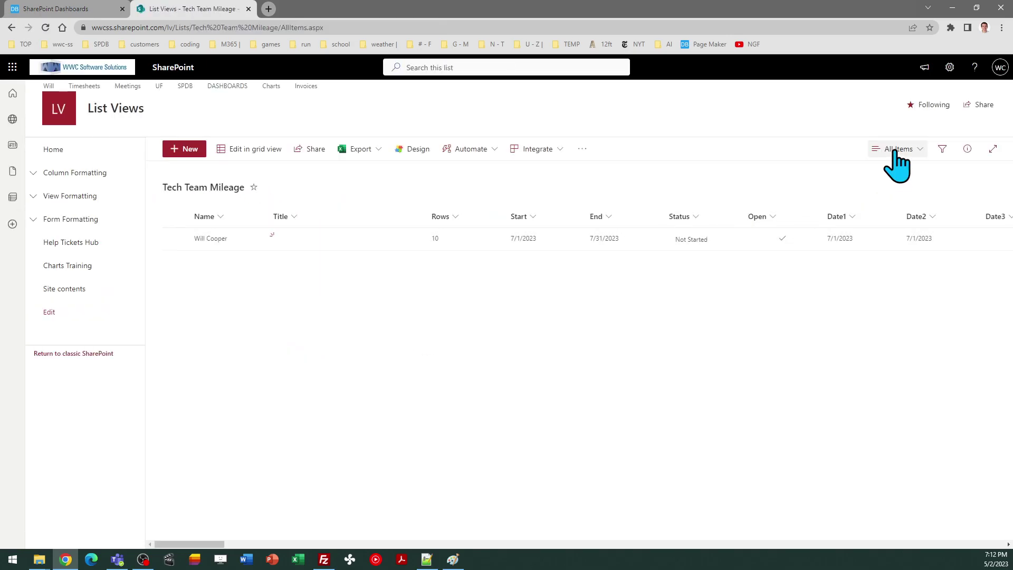
left_click(897, 153)
left_click(899, 269)
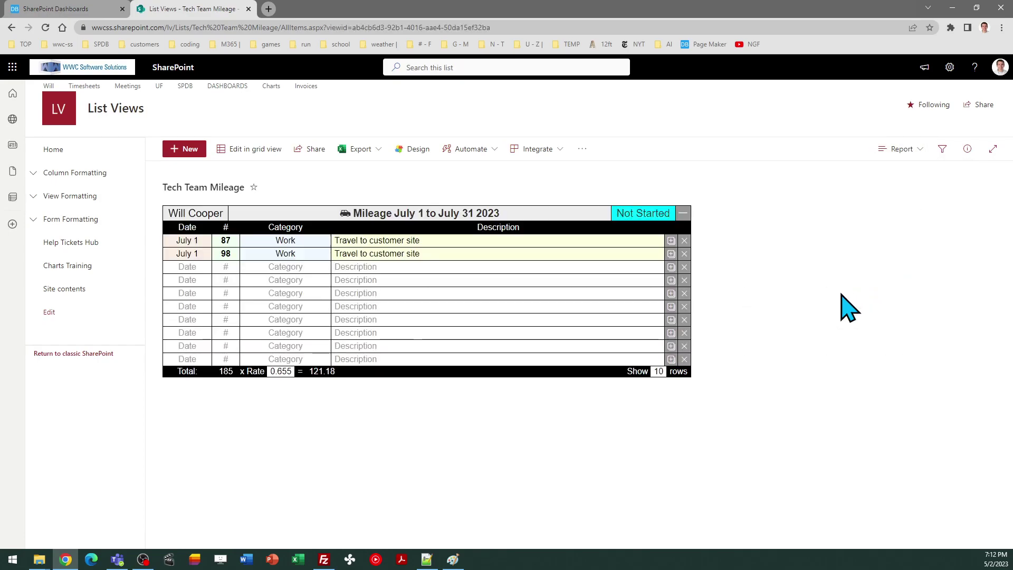
Check the owner and date fields, then change the report status to Complete
left_click(214, 218)
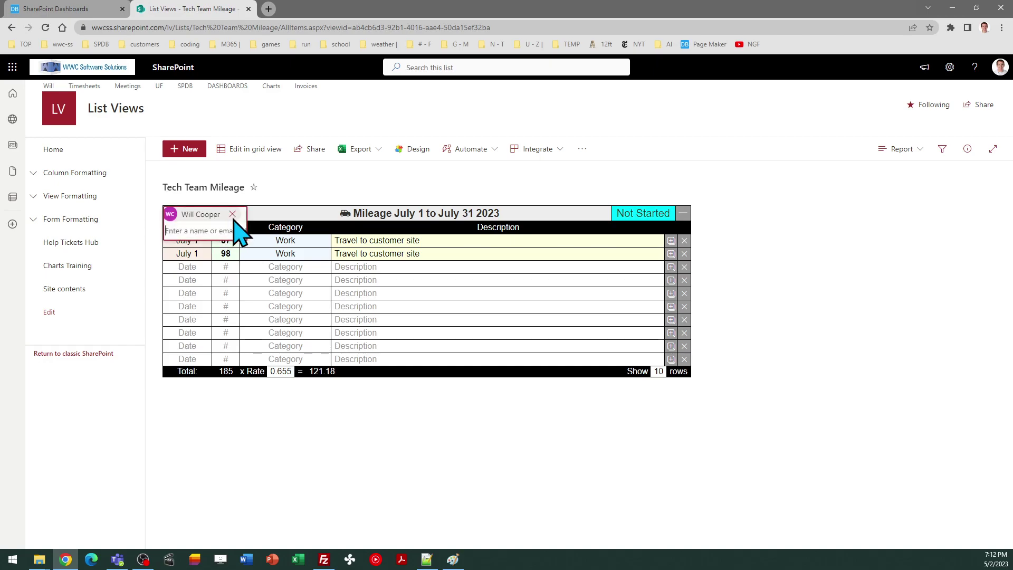
left_click(410, 218)
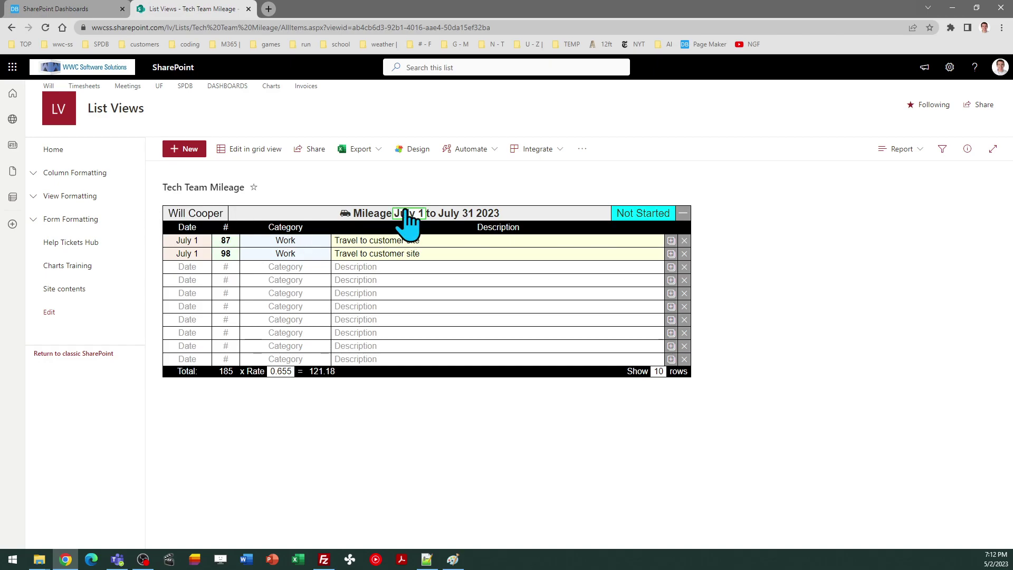
left_click(488, 213)
left_click(467, 217)
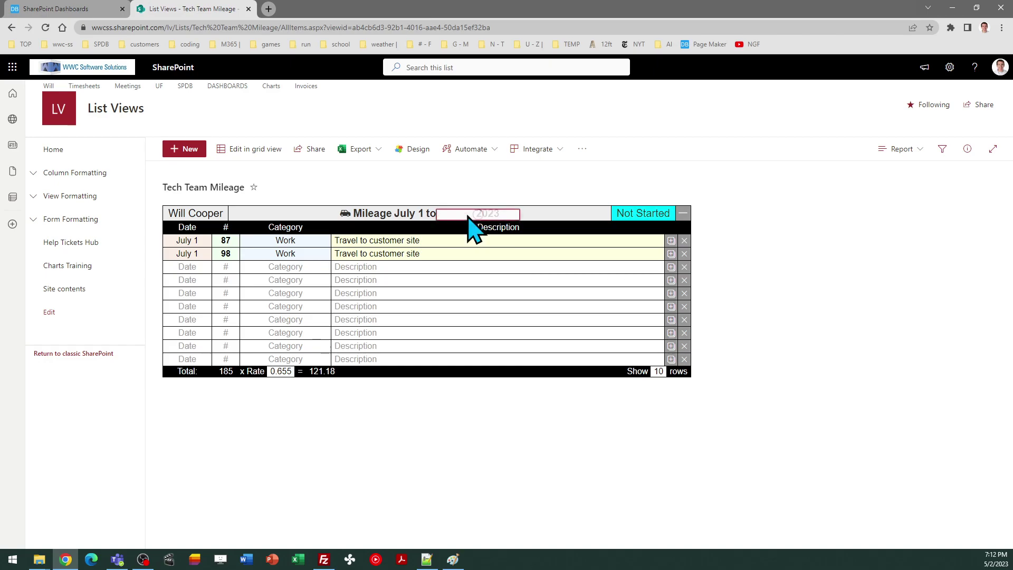
left_click(547, 229)
left_click(643, 214)
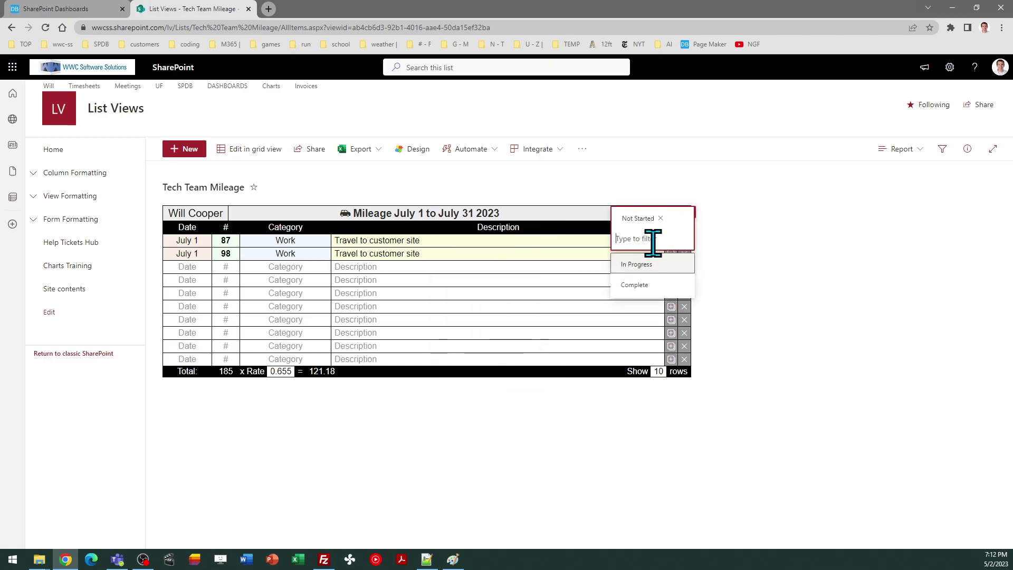
left_click(648, 284)
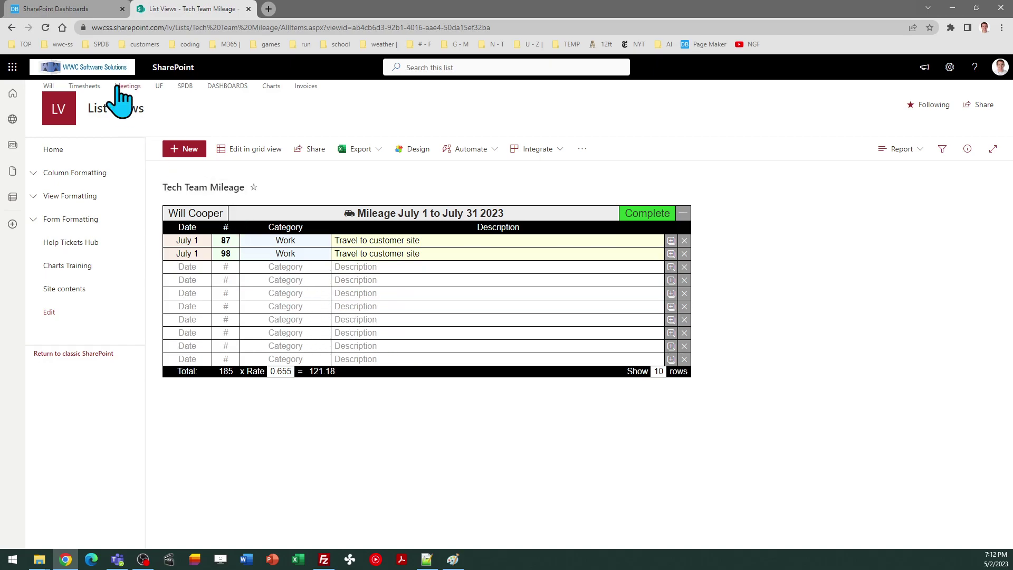
Go back to Dashboard Maker Pro's View - Report / Mileage template
left_click(58, 9)
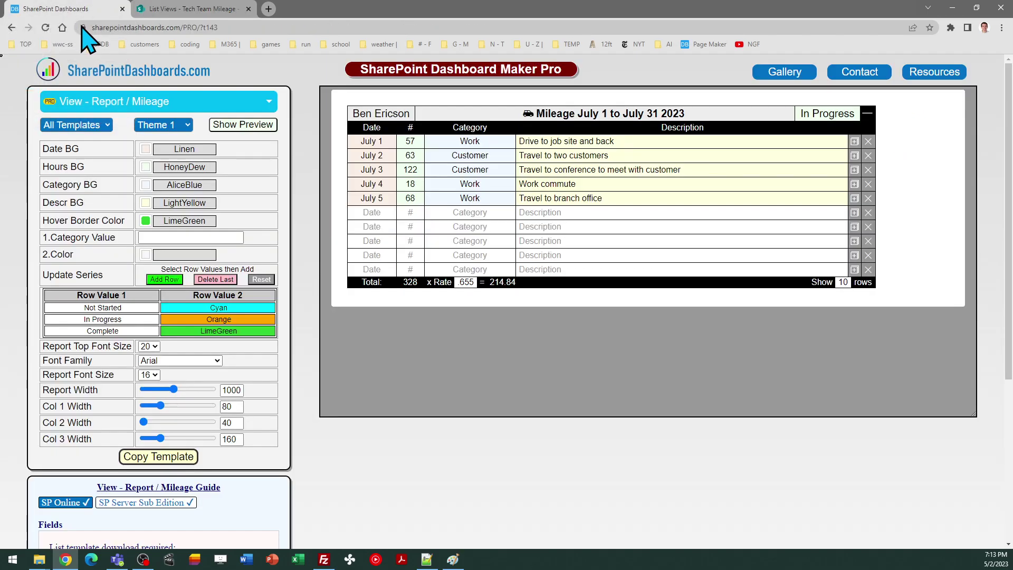